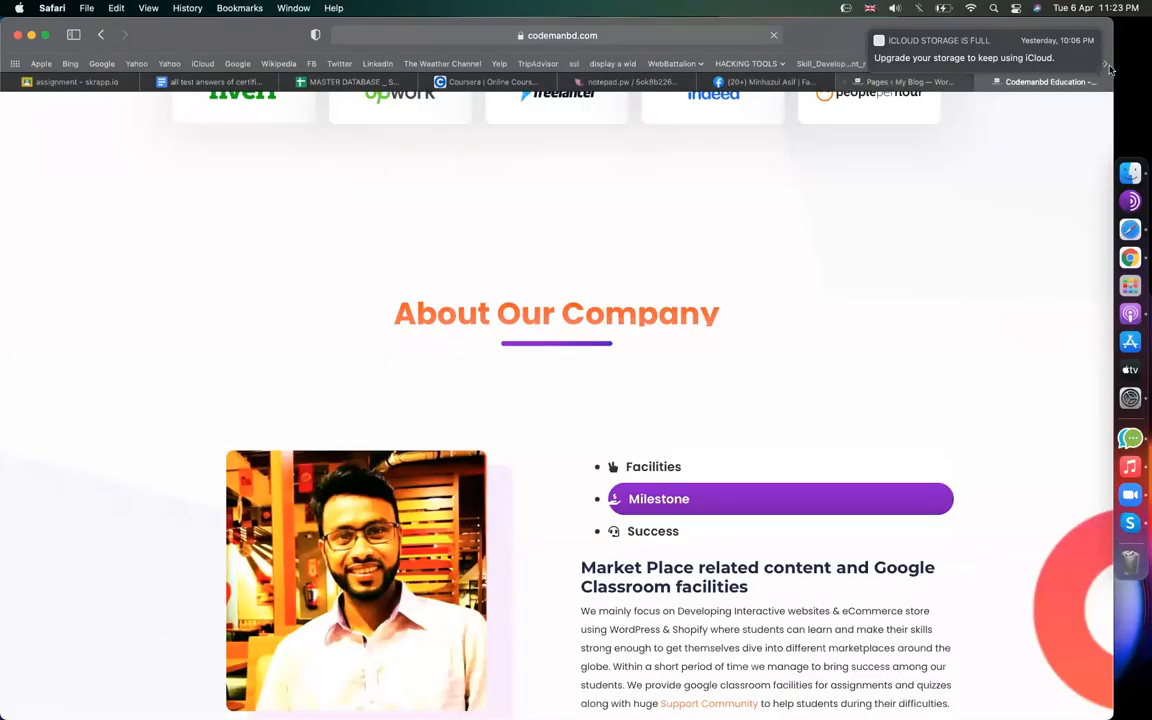
Switch from the CodemanBD homepage to the WordPress admin and open the list of installed plugins
scroll(997, 251, up, 5)
scroll(997, 251, up, 10)
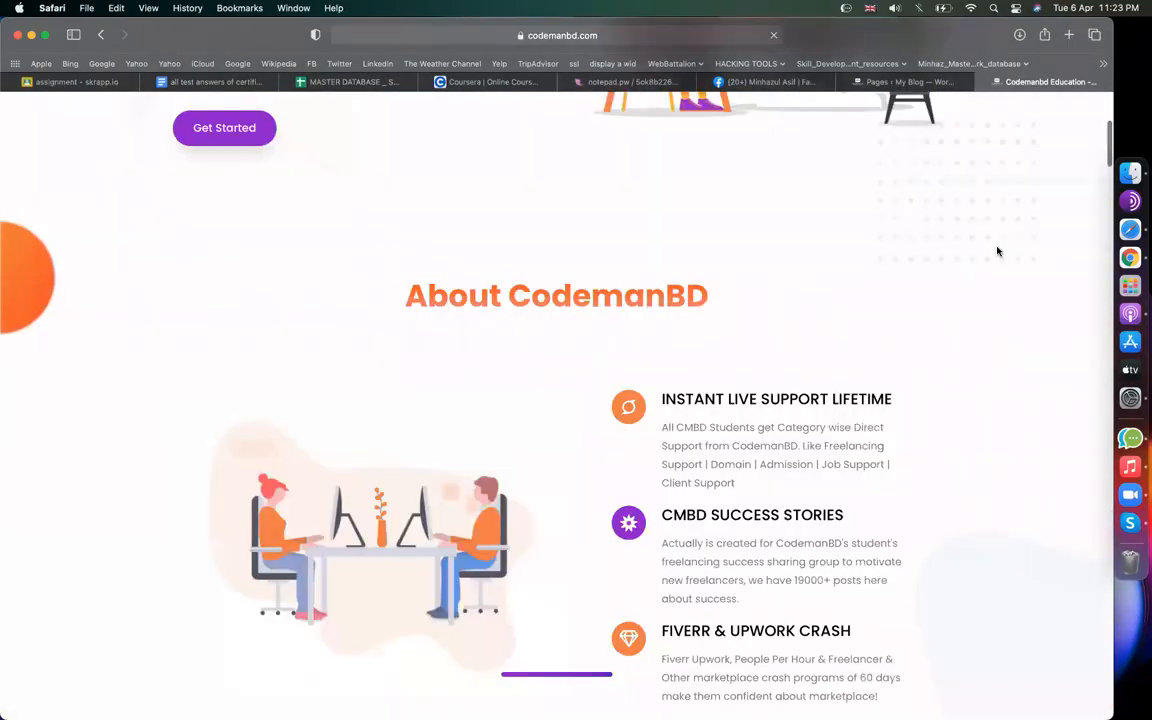
scroll(845, 262, down, 10)
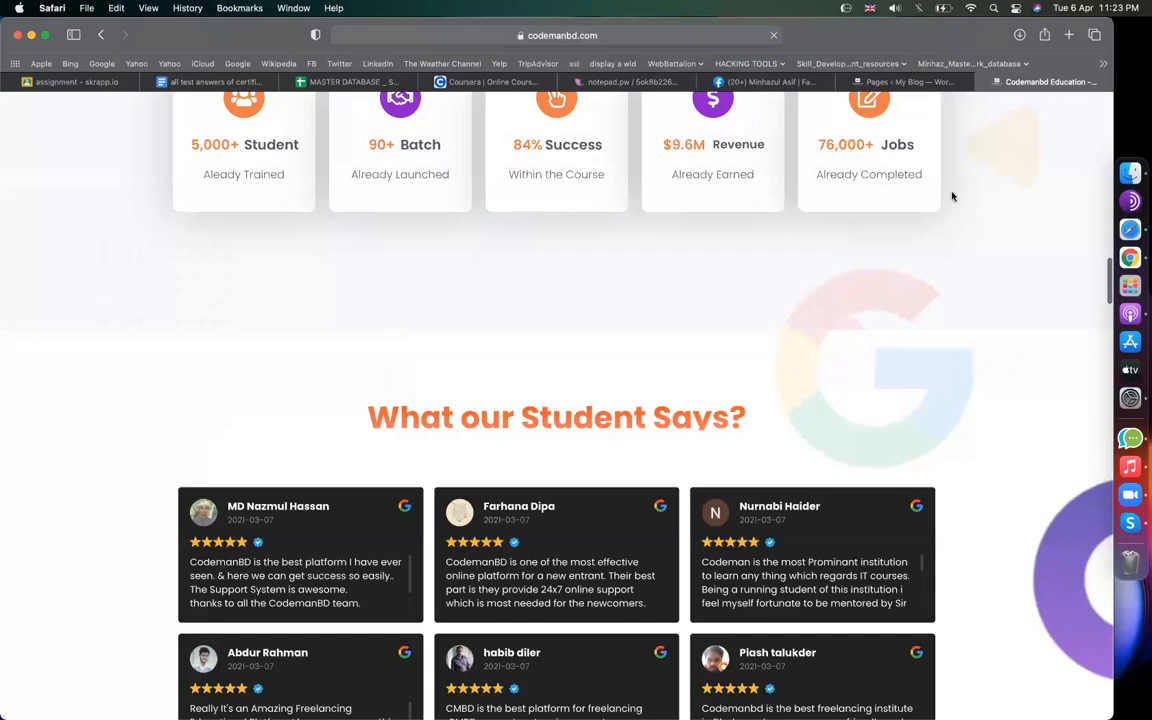
click(893, 82)
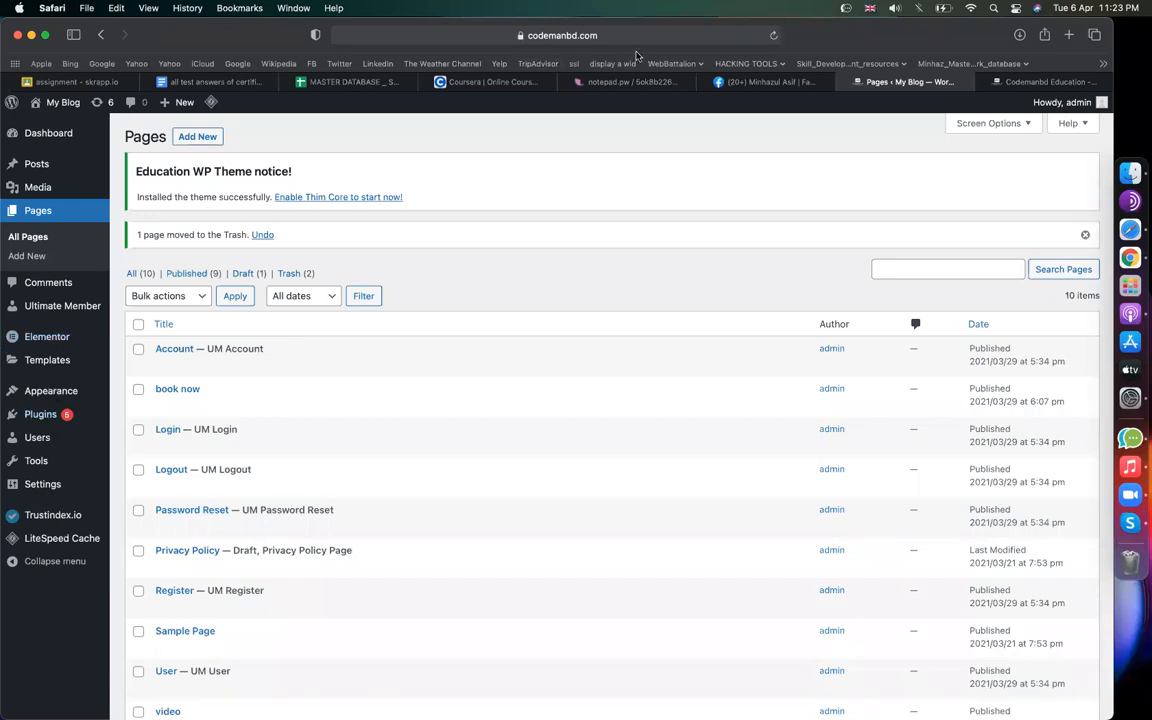
mouse_move(40, 414)
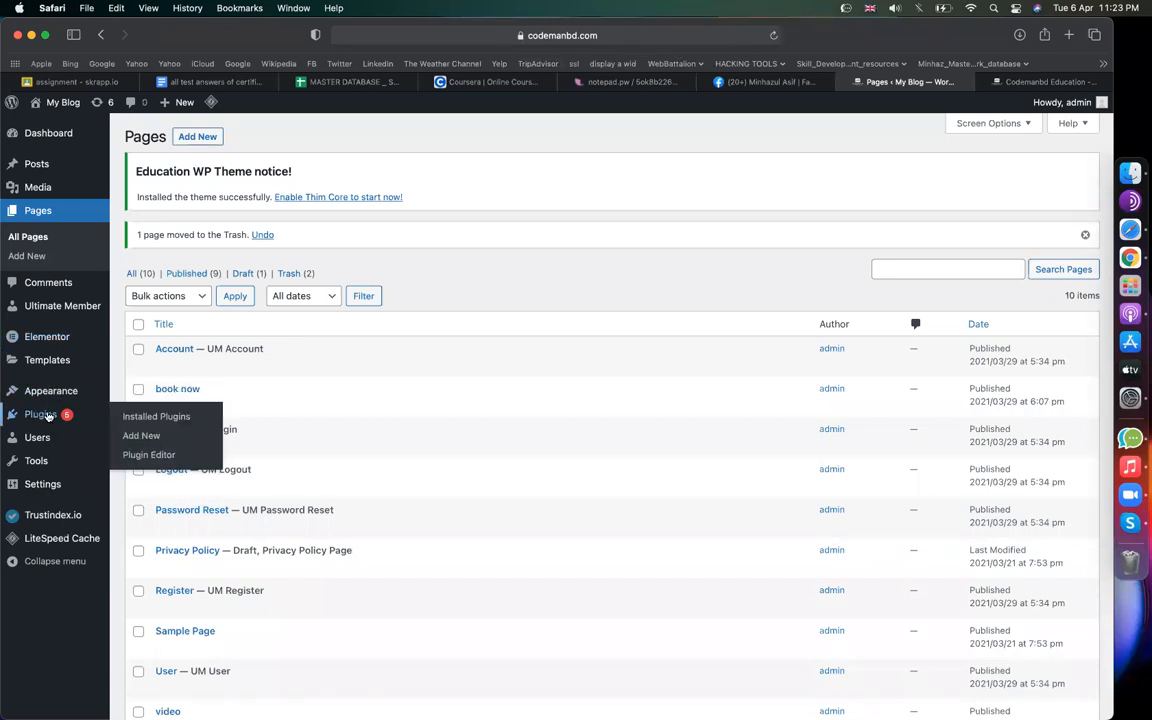
click(137, 418)
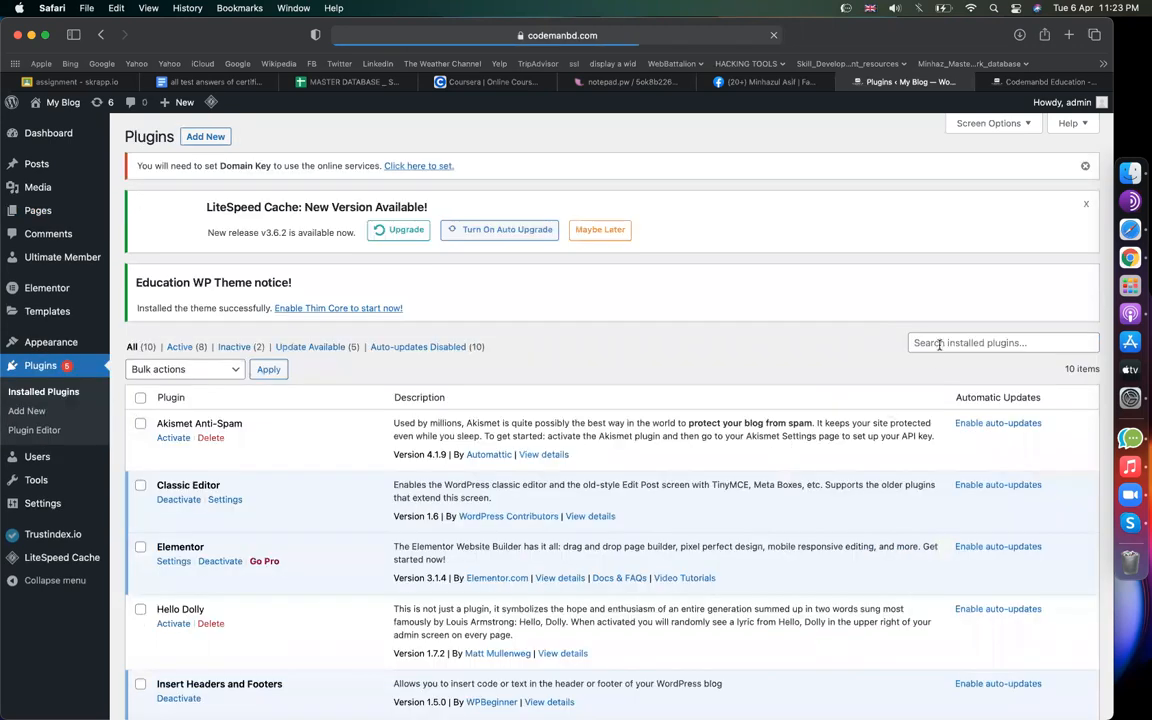
click(940, 343)
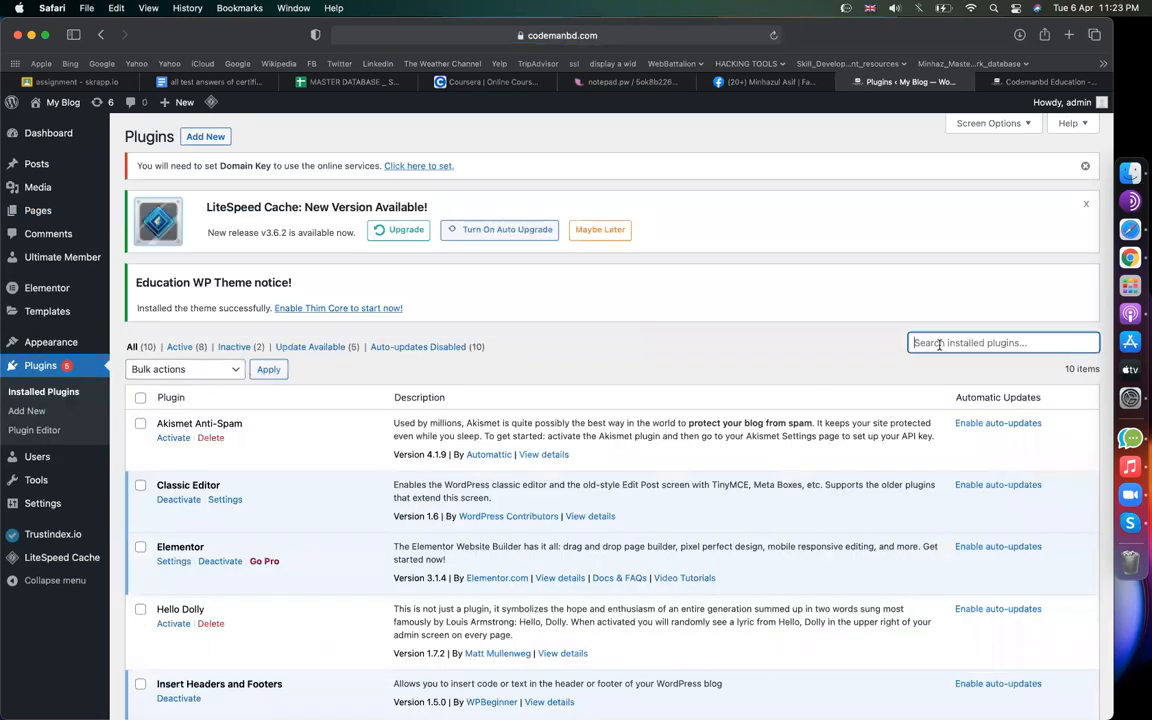
Start adding a new plugin and search the plugin directory for "trustindex"
click(203, 142)
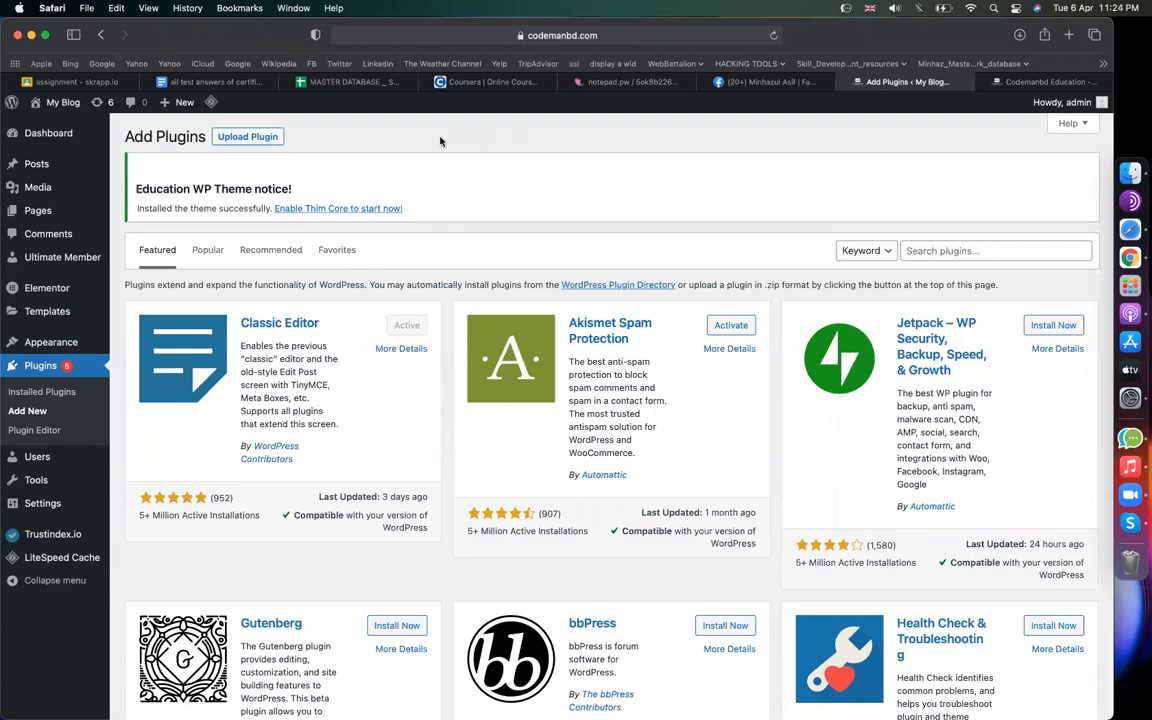
click(920, 255)
text(trust)
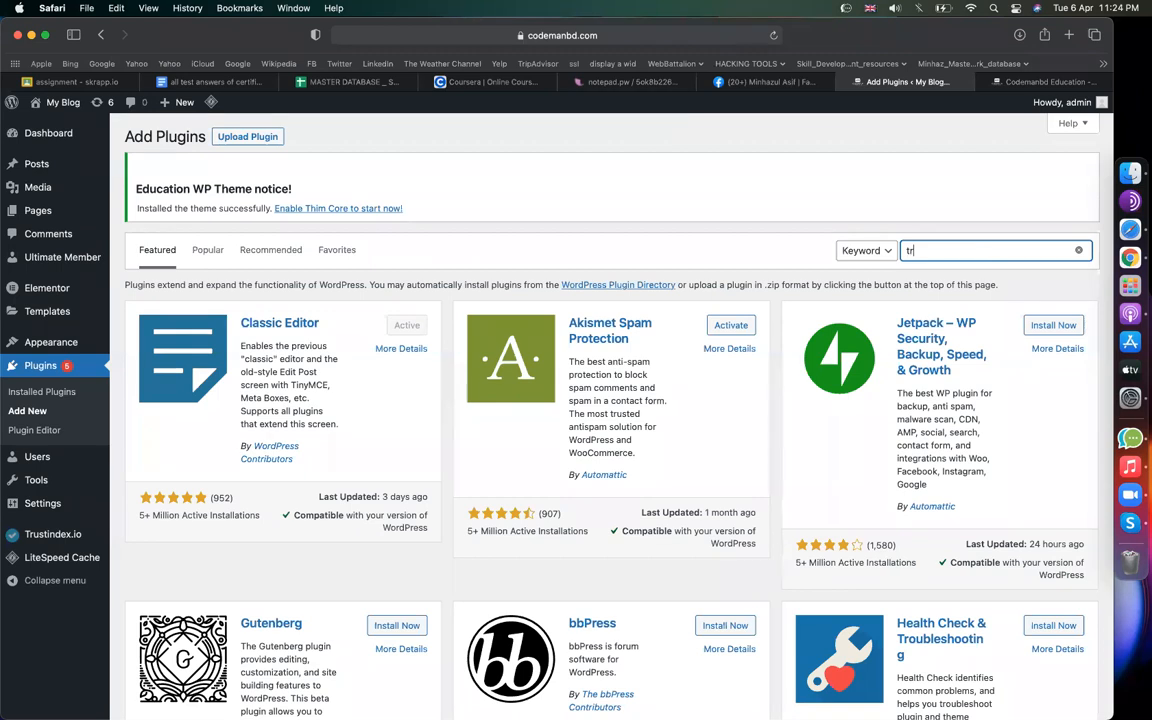
text(index)
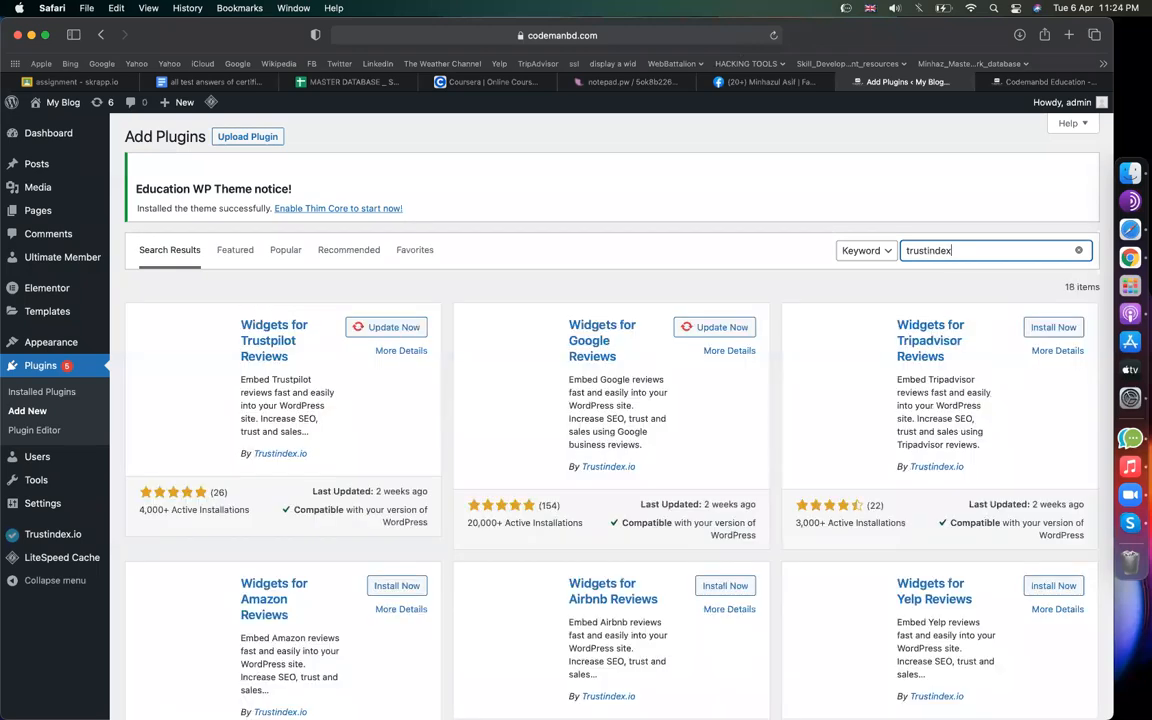
Examine the Trustindex.io review widgets in the search results, including those for Trustpilot, Google and Social Reviews & Recommendations
scroll(627, 224, down, 3)
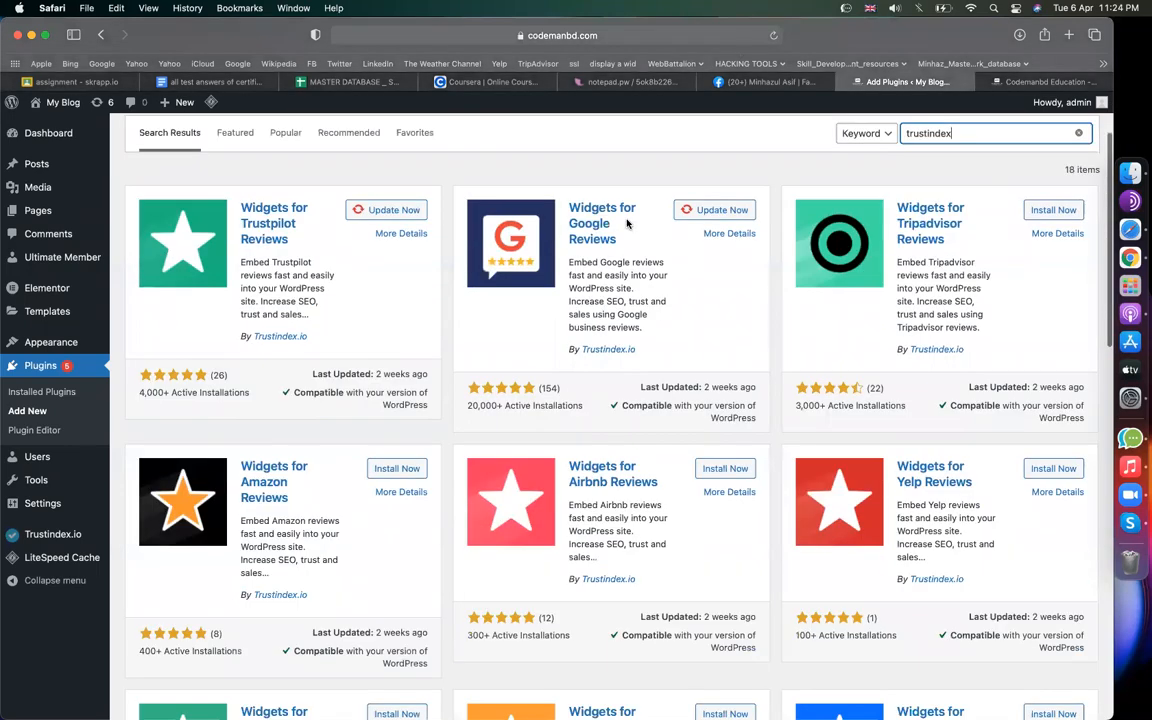
scroll(672, 346, up, 1)
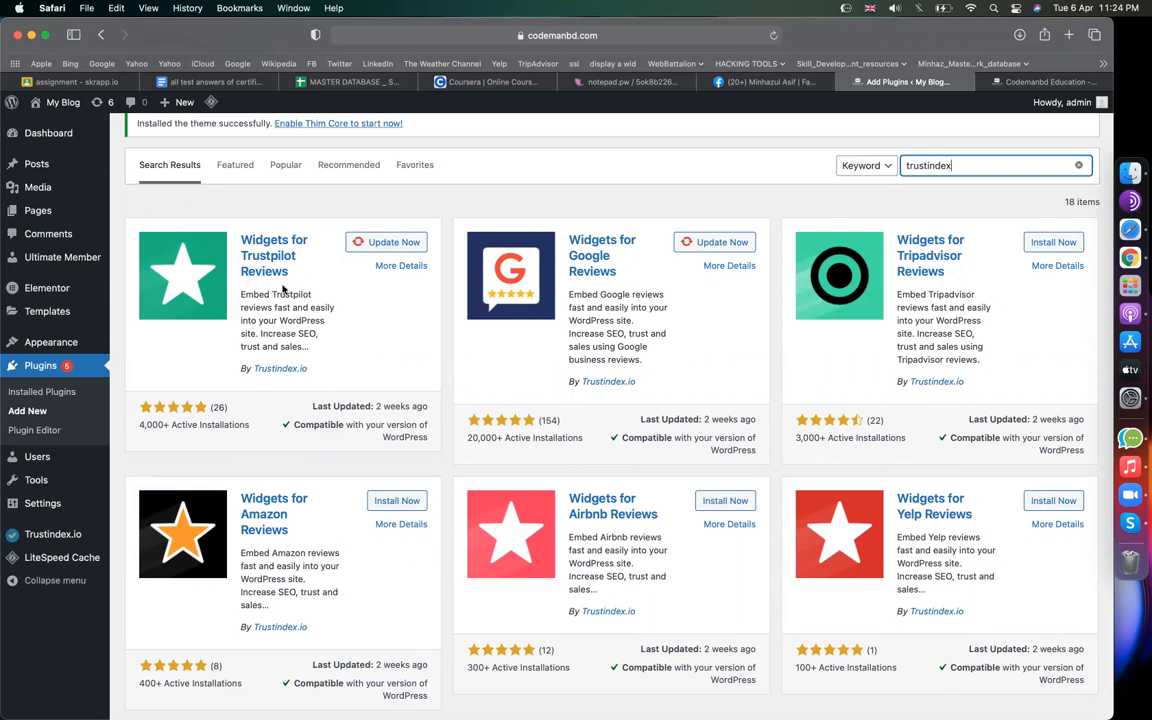
drag(317, 372, 253, 371)
click(578, 387)
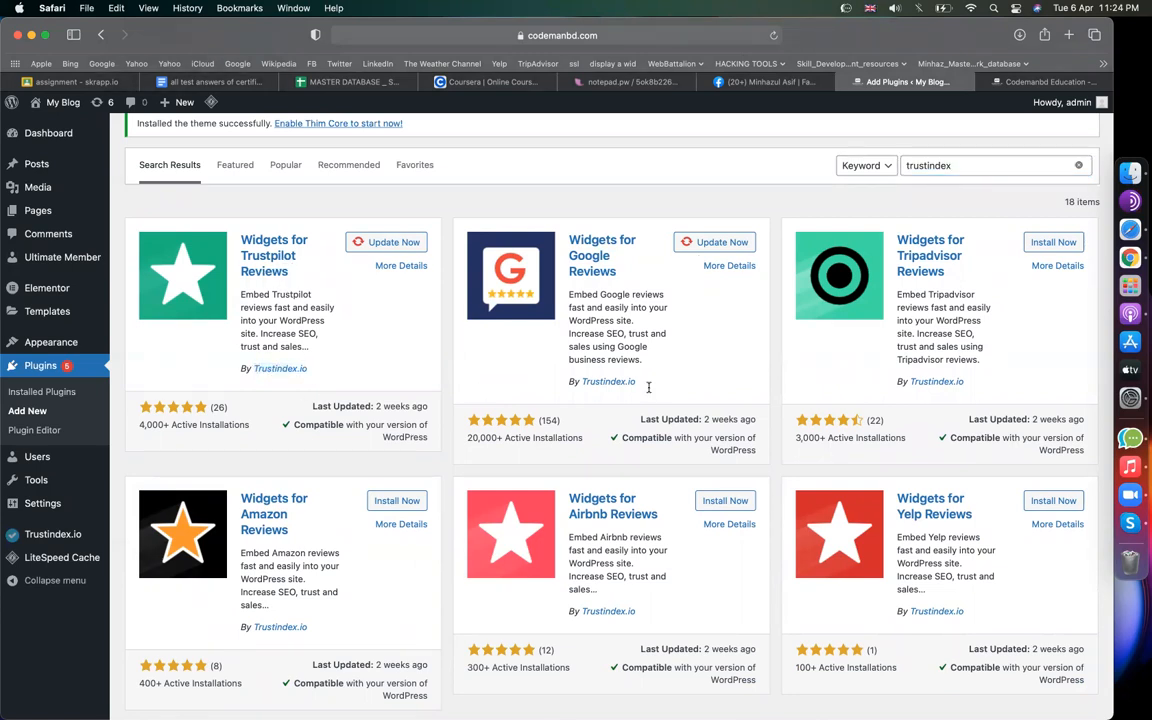
drag(637, 382, 580, 383)
scroll(517, 500, down, 1)
scroll(517, 508, down, 5)
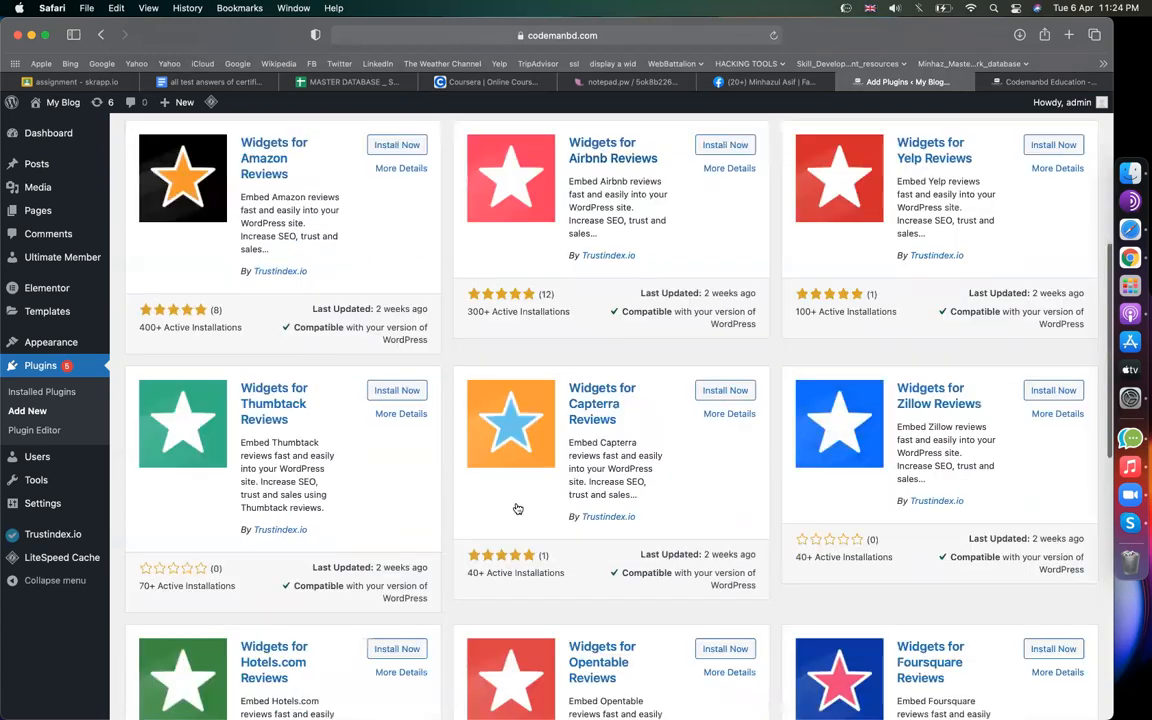
scroll(517, 508, down, 10)
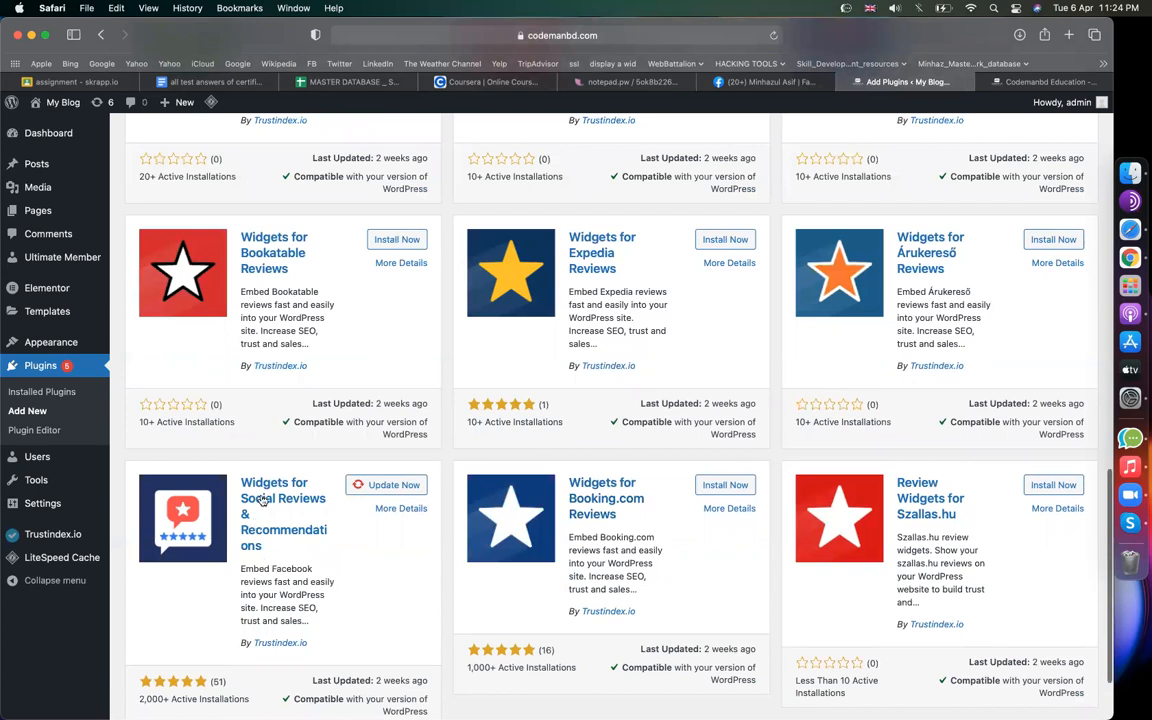
drag(309, 643, 253, 646)
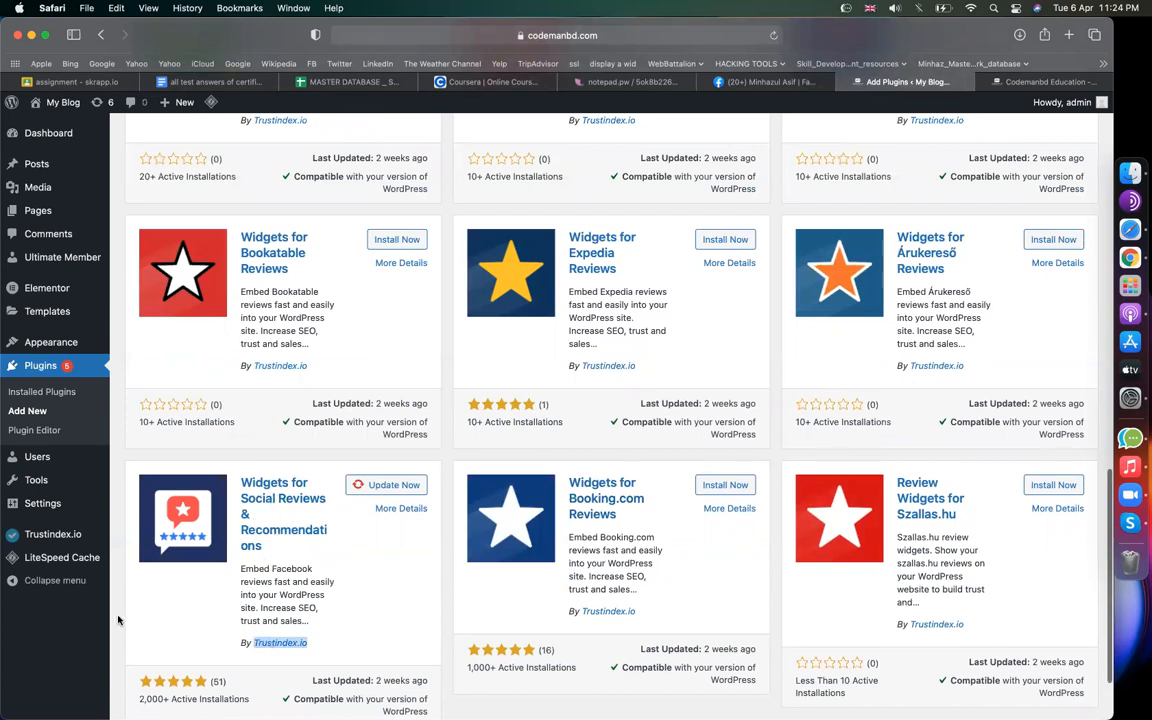
Open the Google reviews page of the Trustindex.io plugin
click(85, 682)
mouse_move(70, 534)
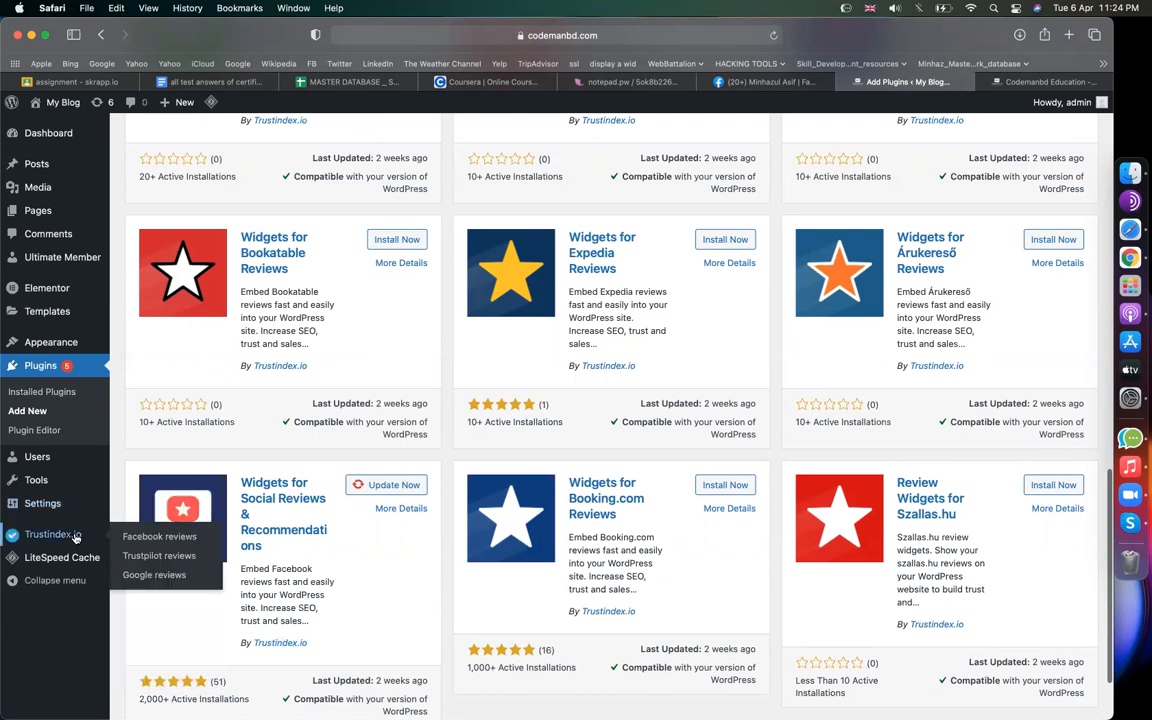
click(172, 578)
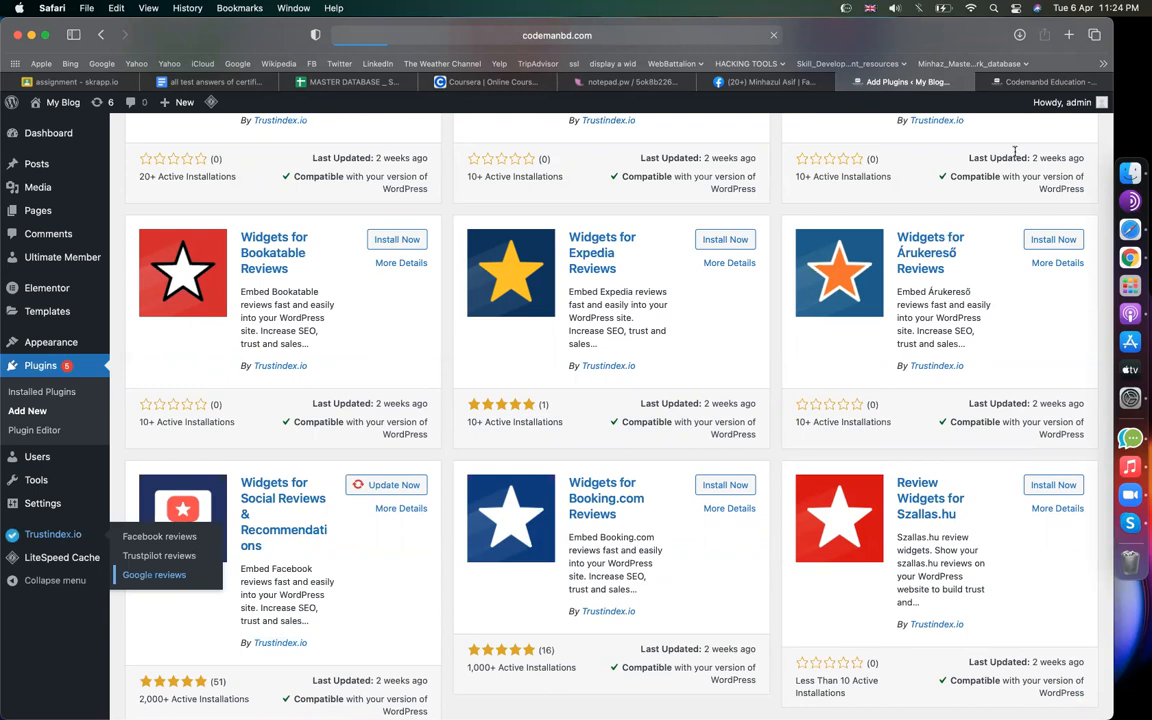
View the Google reviews on the CodemanBD homepage, search Google for "codemanbd" in a new tab and look at the business's reviews section
click(1069, 83)
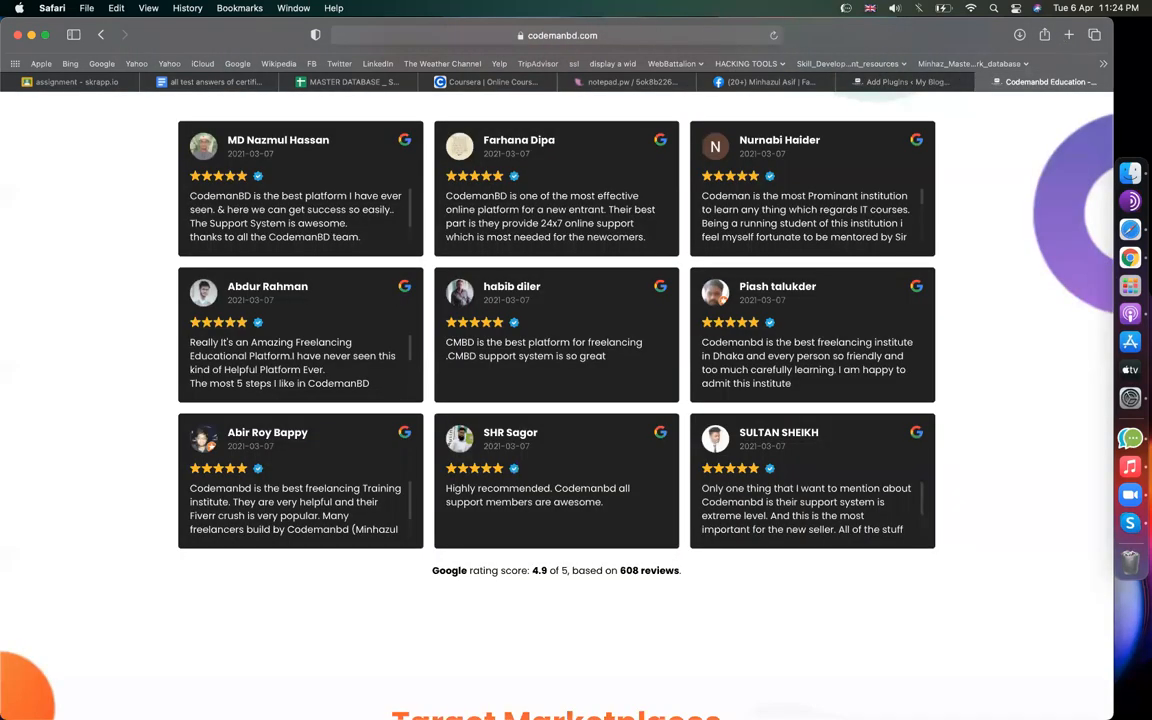
click(1069, 35)
text(codemanbd.com)
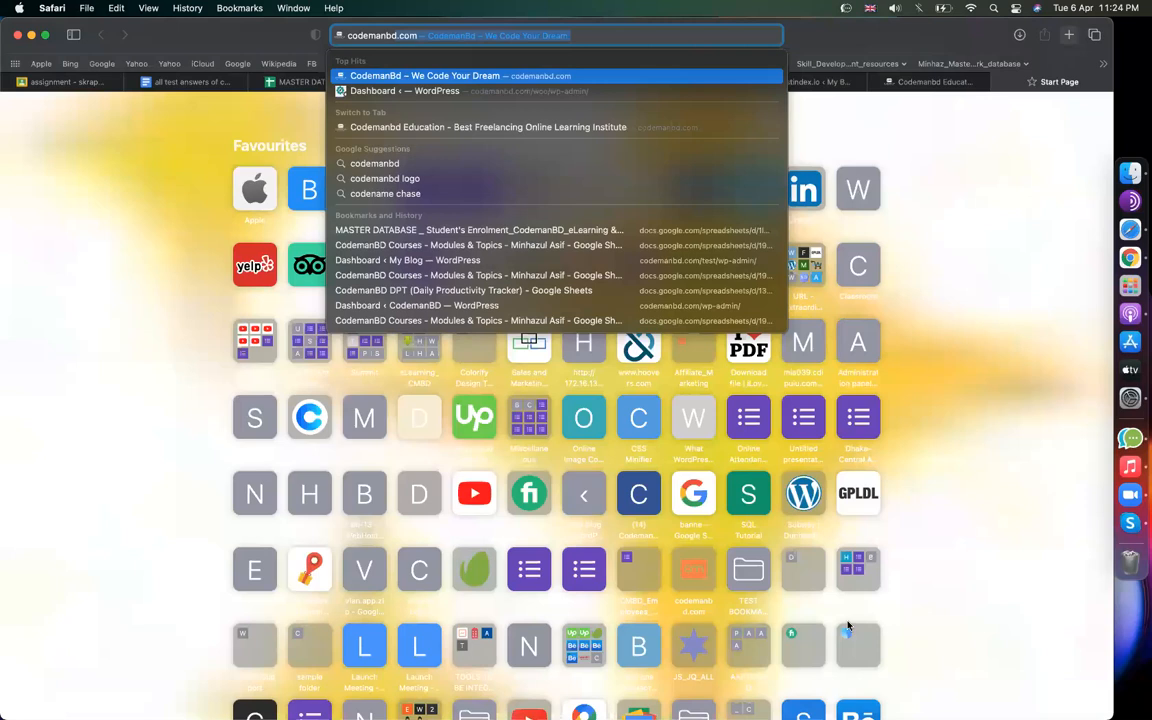
key(Return)
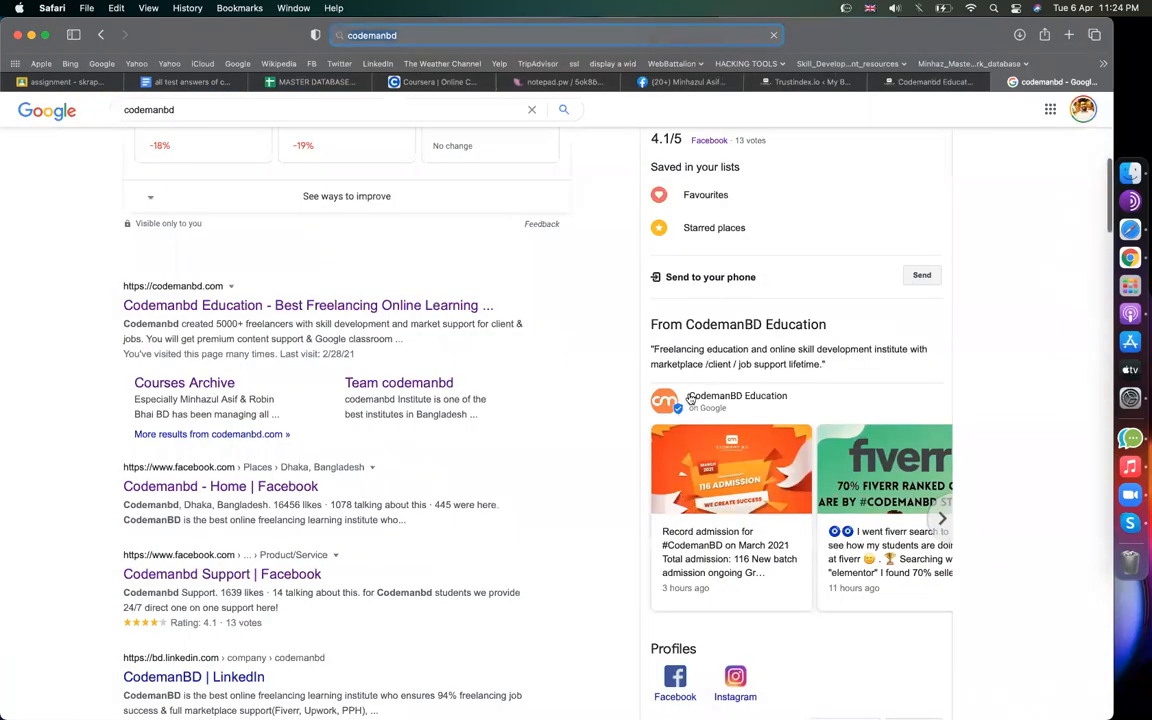
scroll(620, 360, down, 5)
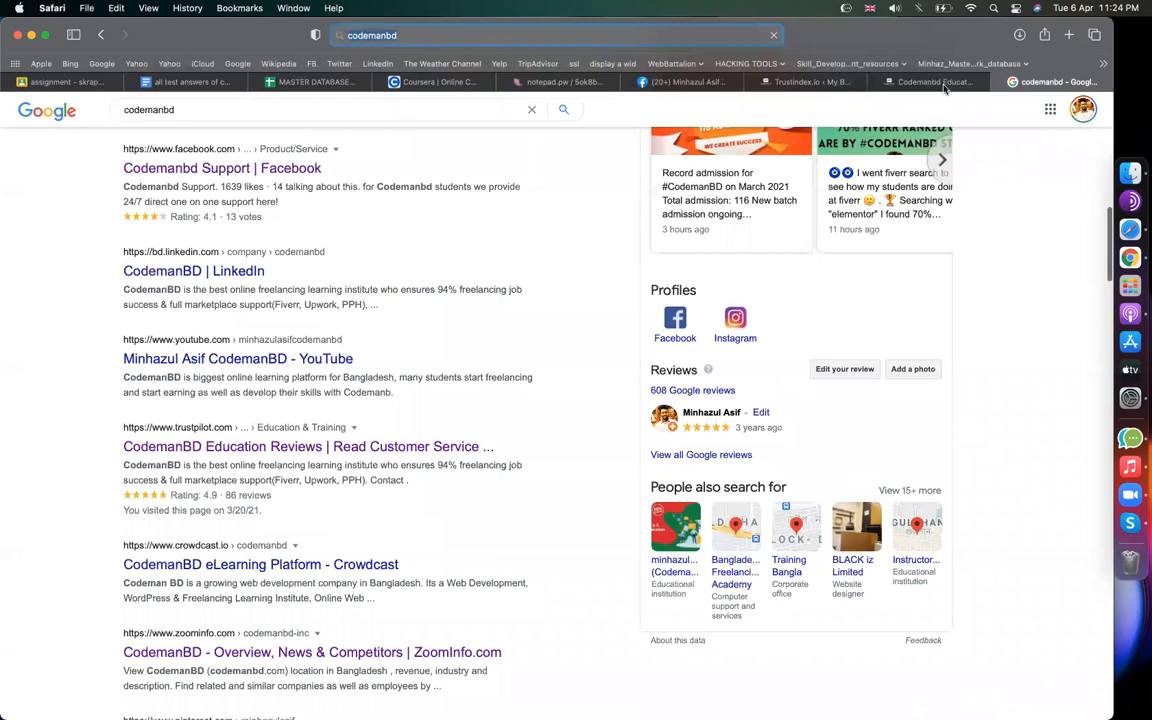
Return to the Trustindex Google reviews configurator, go back to Connect Google platform and check what its Place ID or URL field accepts
click(818, 82)
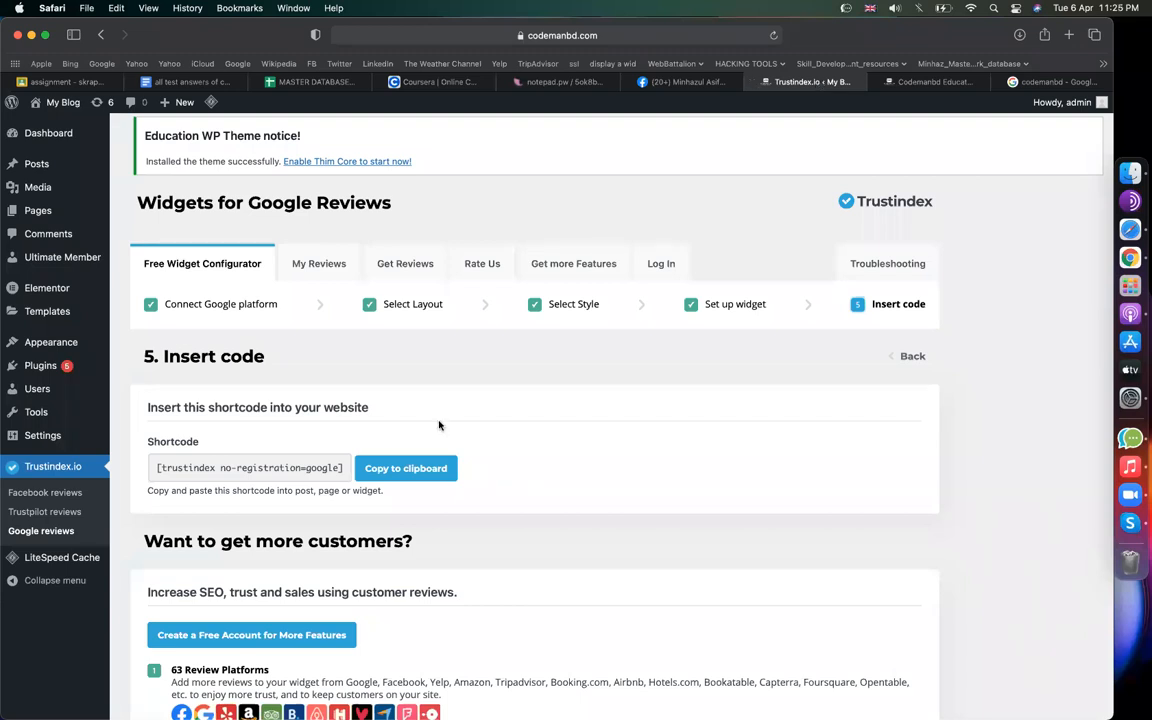
click(244, 306)
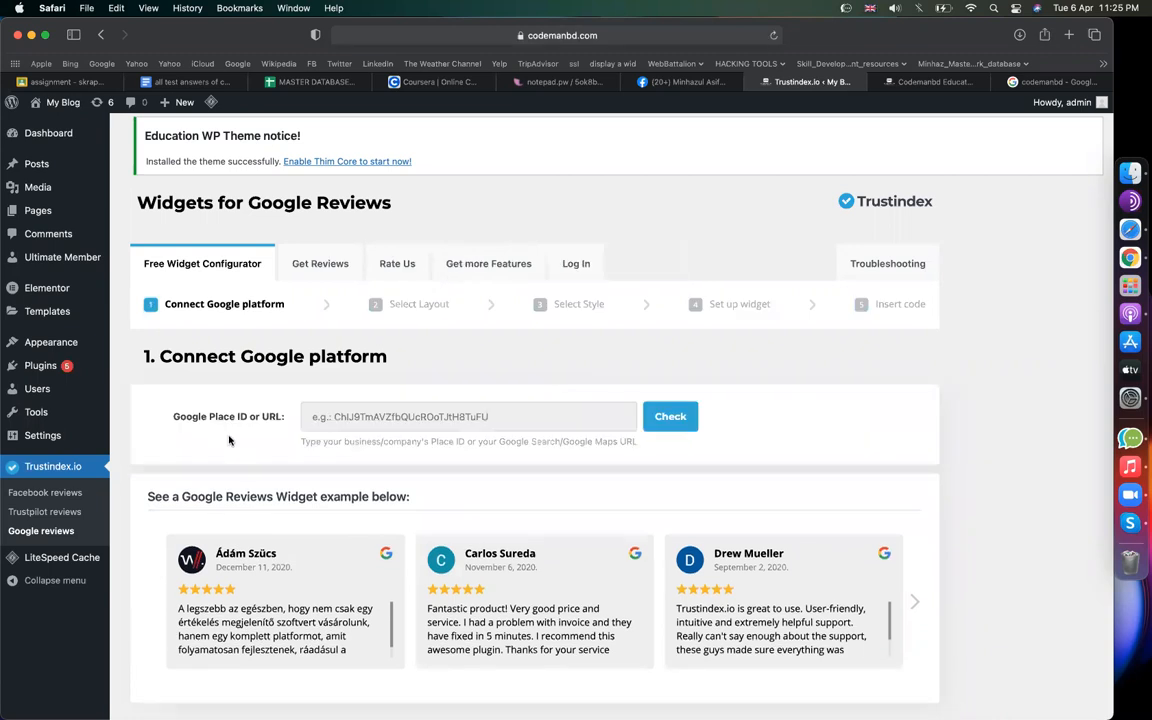
click(310, 415)
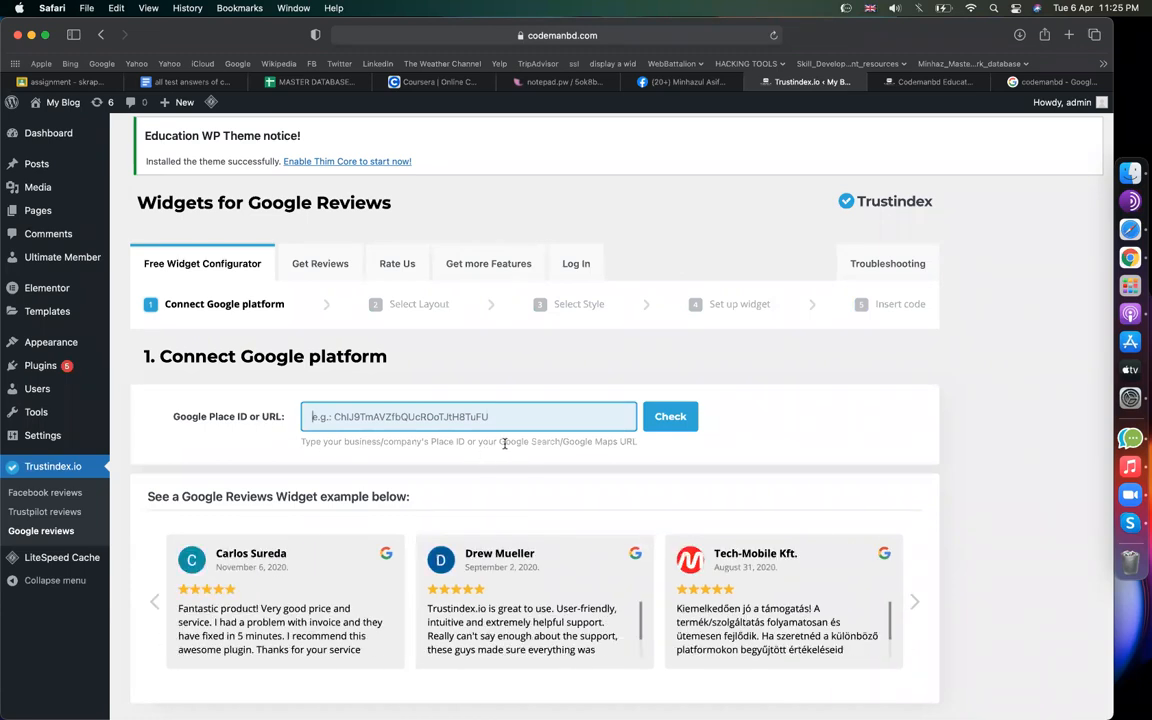
drag(500, 442, 636, 441)
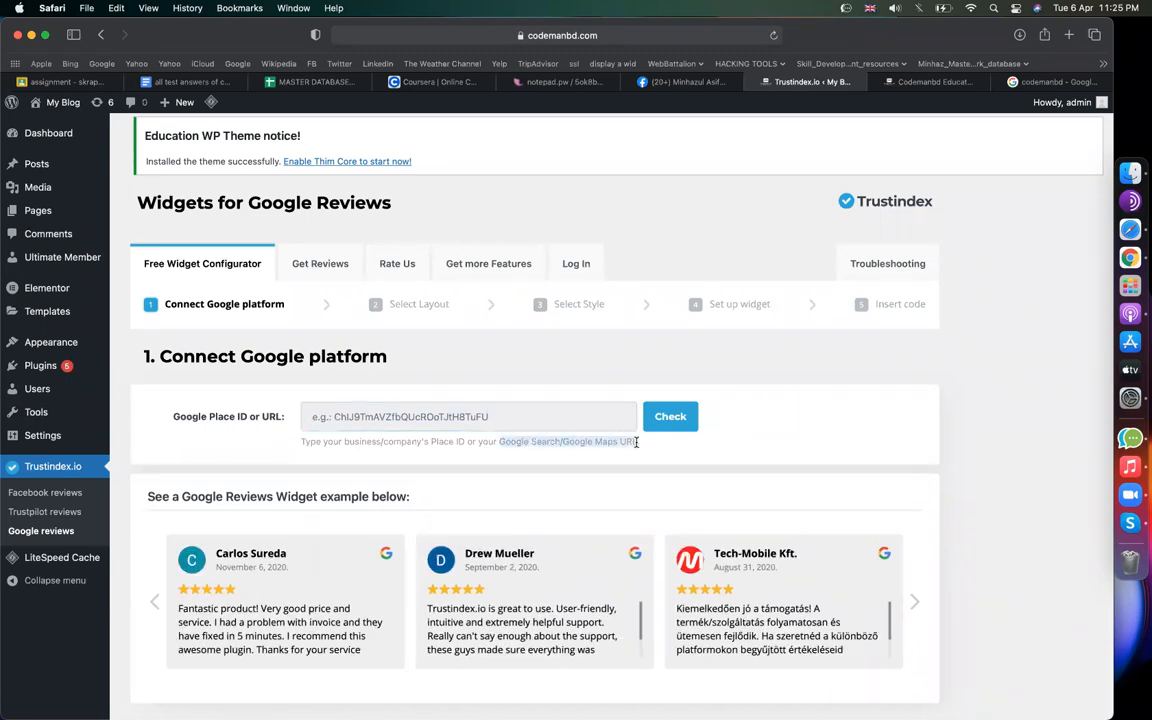
click(603, 425)
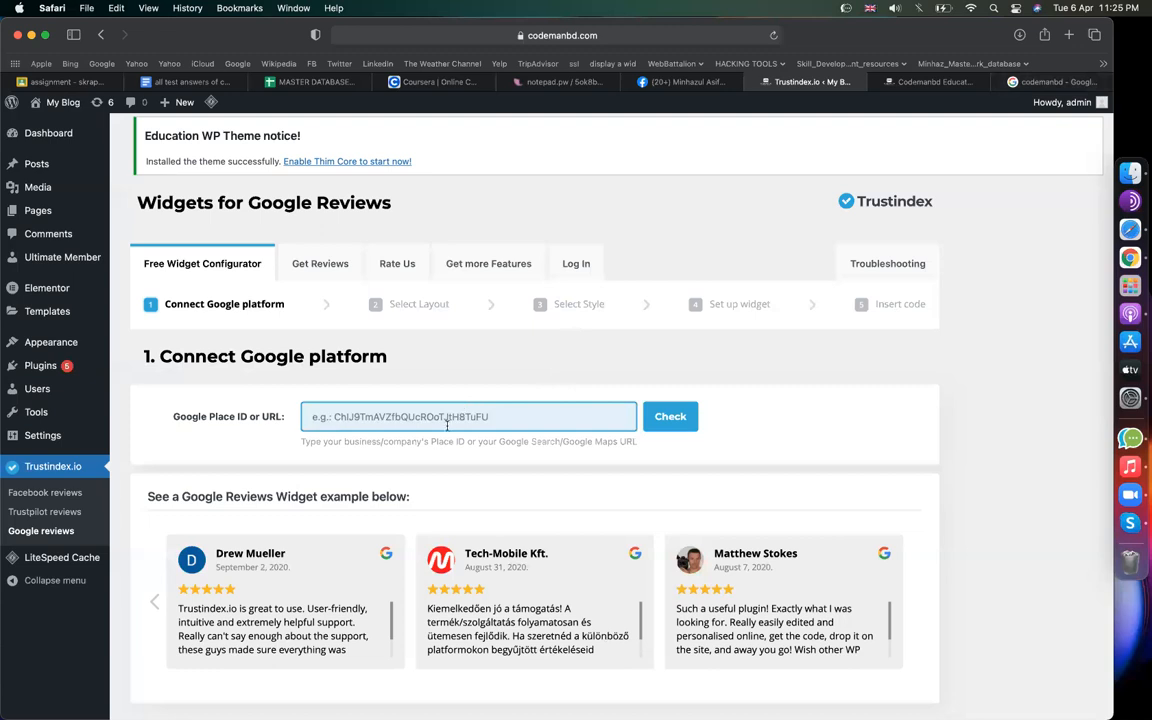
drag(432, 441, 465, 441)
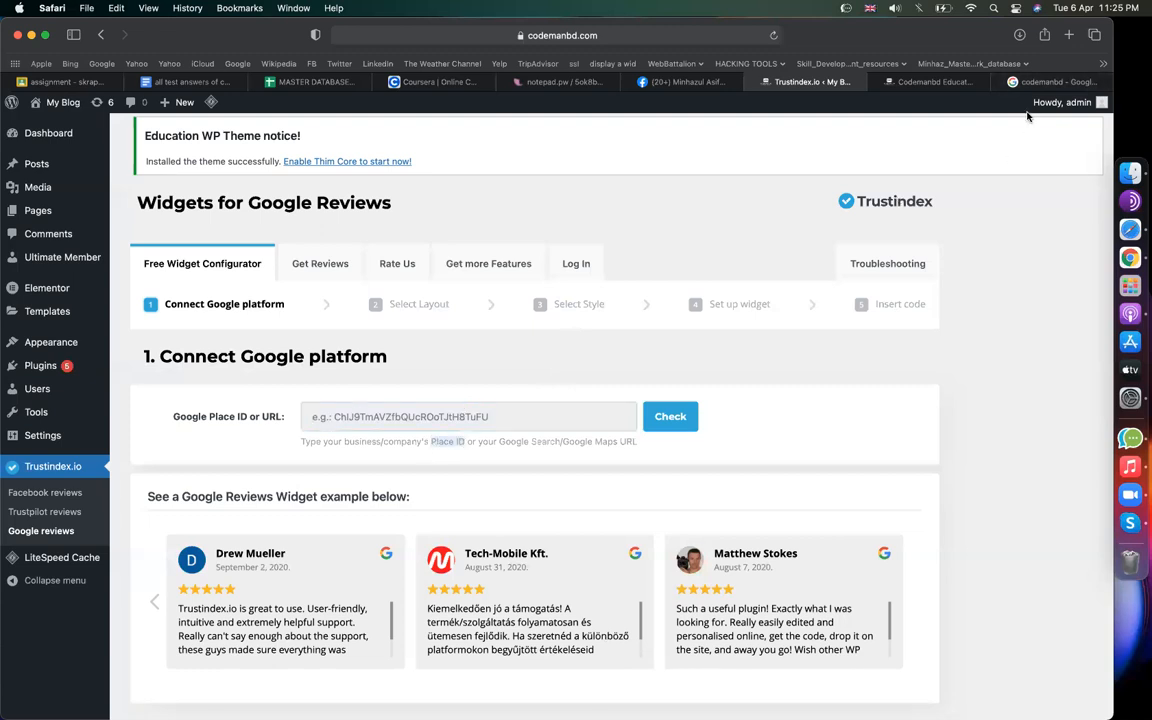
Switch to Google Chrome, search for "codemanbd" and inspect the Write a review element in the business's reviews section
click(1111, 257)
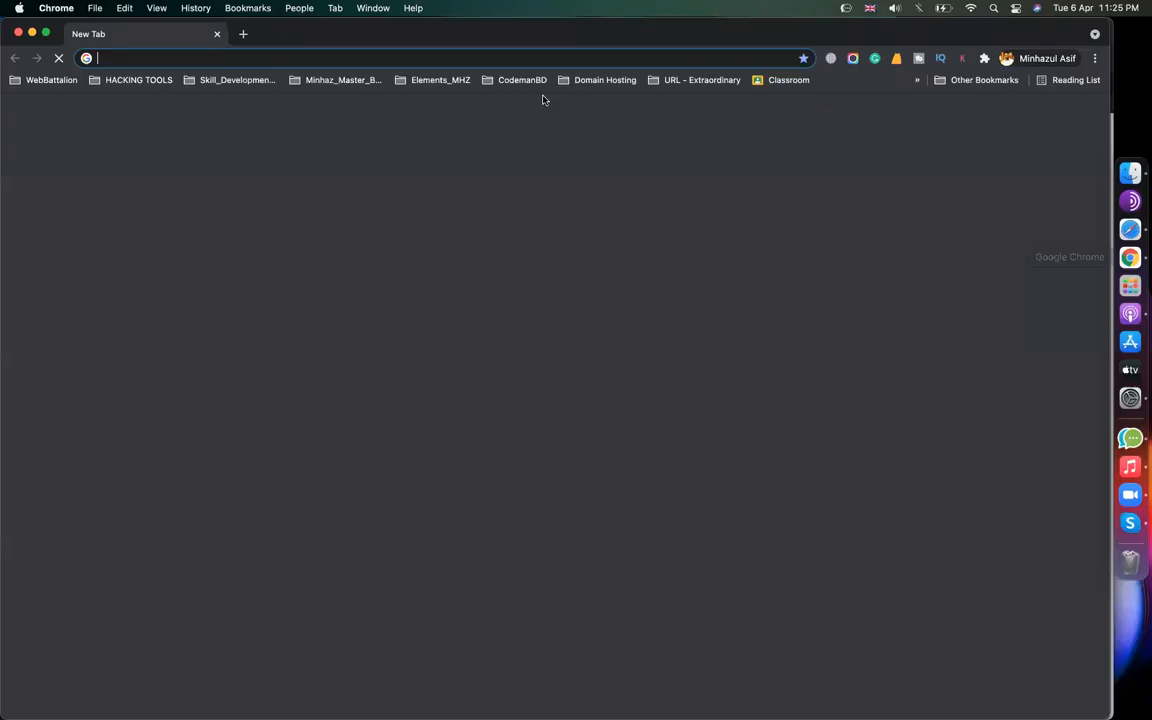
text(cod)
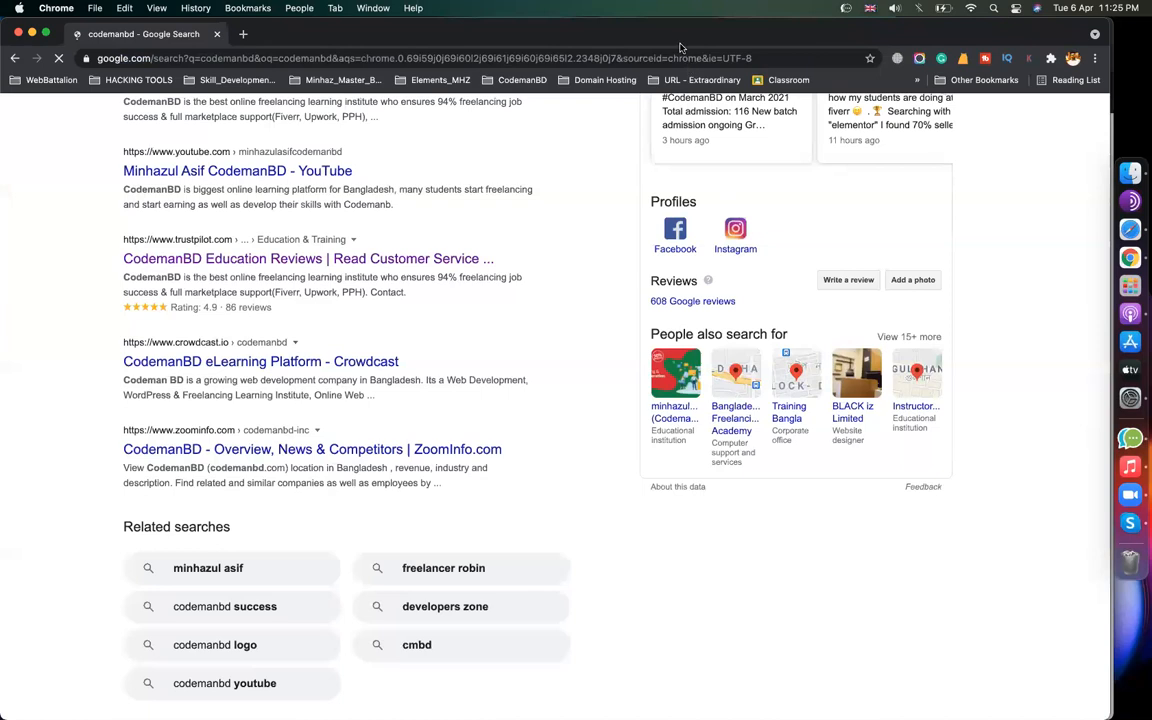
scroll(852, 203, down, 2)
right_click(858, 198)
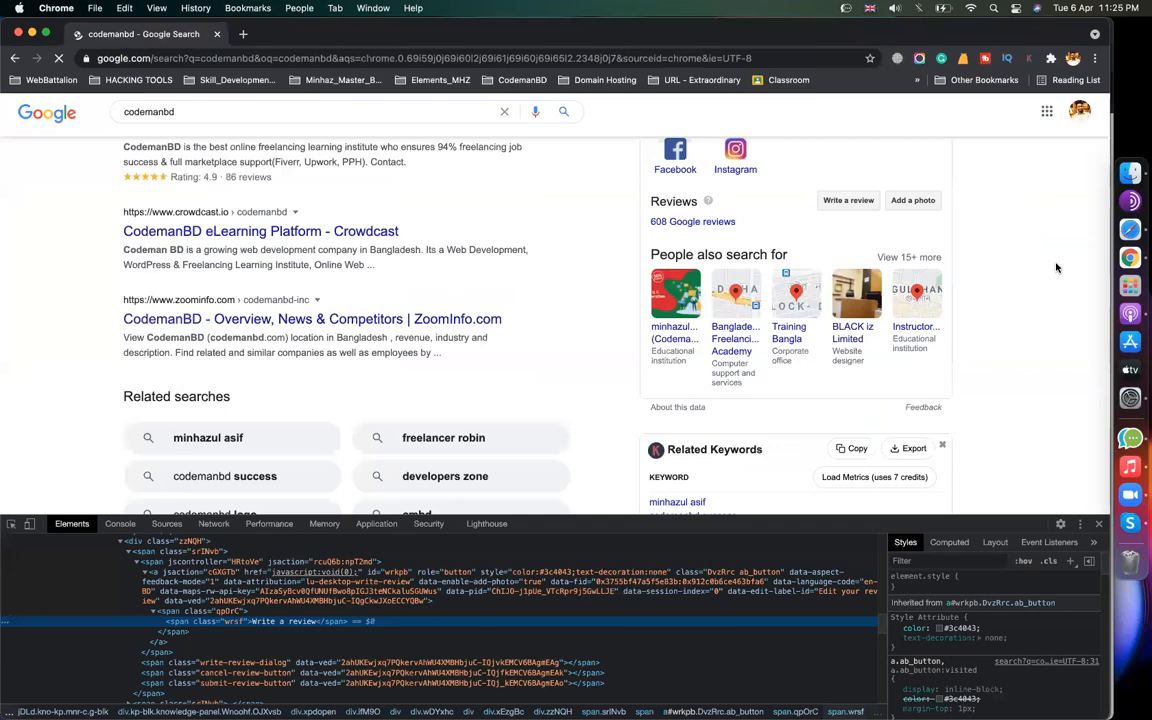
Check the hint under the Google Place ID or URL field in Safari, then return to Chrome
click(1128, 229)
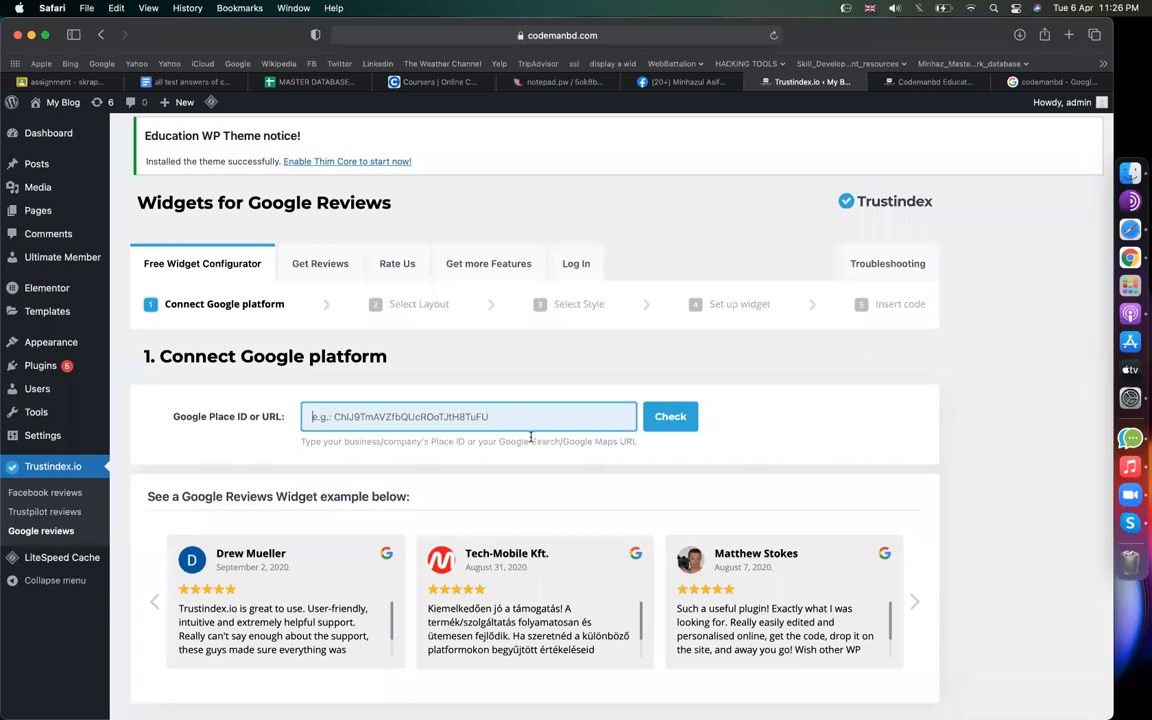
drag(523, 446, 740, 442)
key(super+Tab)
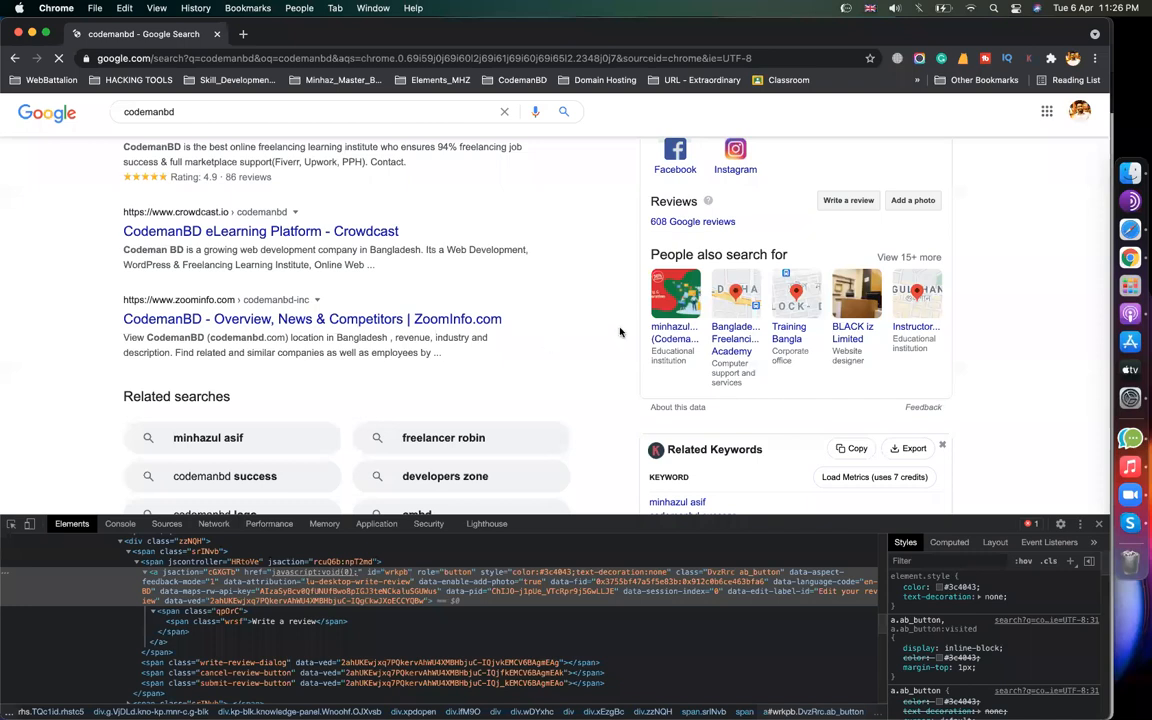
Inspect the Write a review element again, copy the business's Place ID from its link code and switch to the Trustindex page in Safari
right_click(829, 202)
click(848, 320)
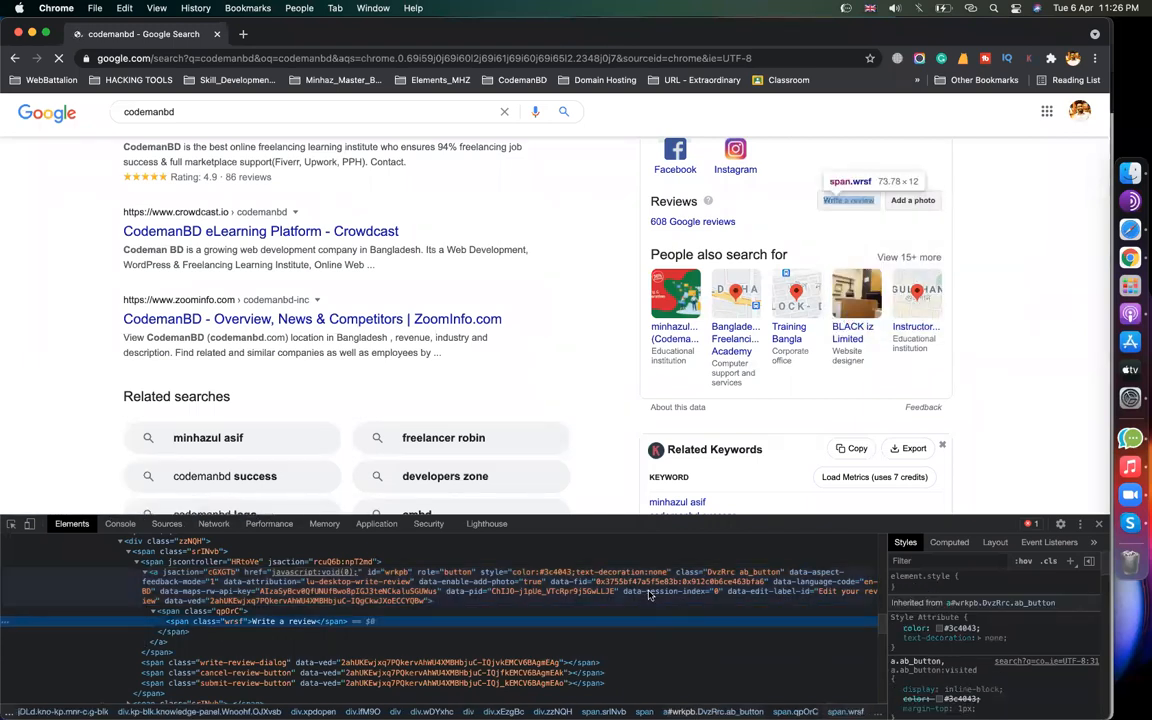
click(607, 585)
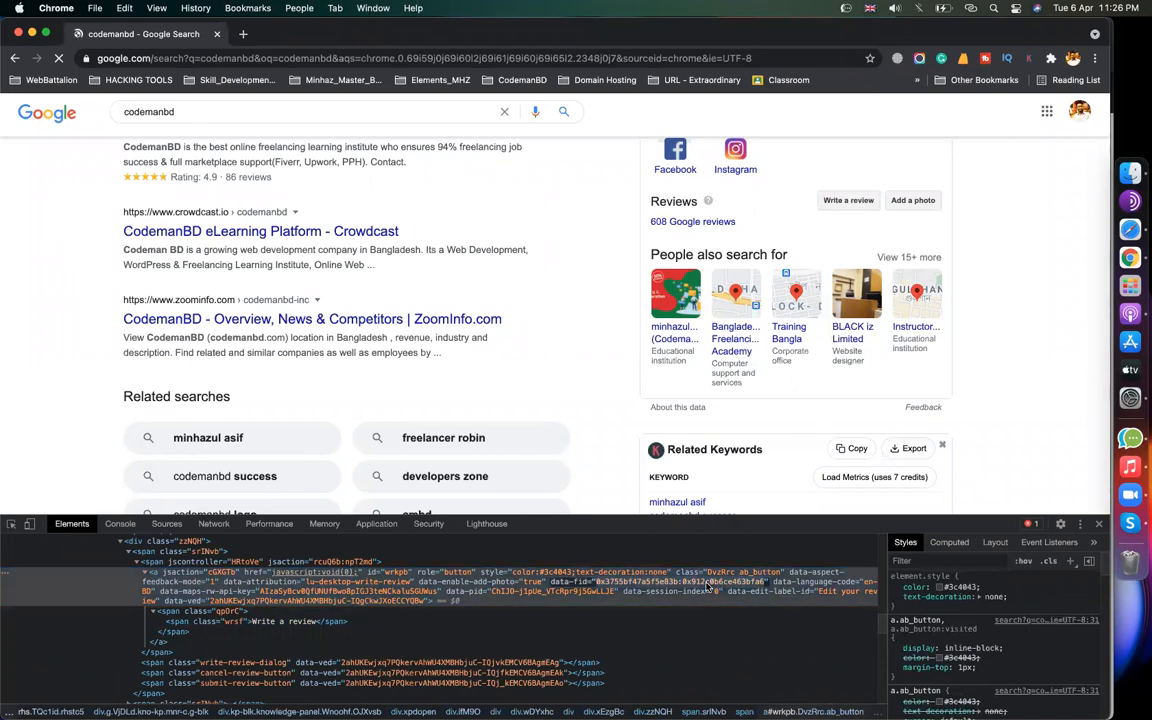
key(super+c)
key(super+Tab)
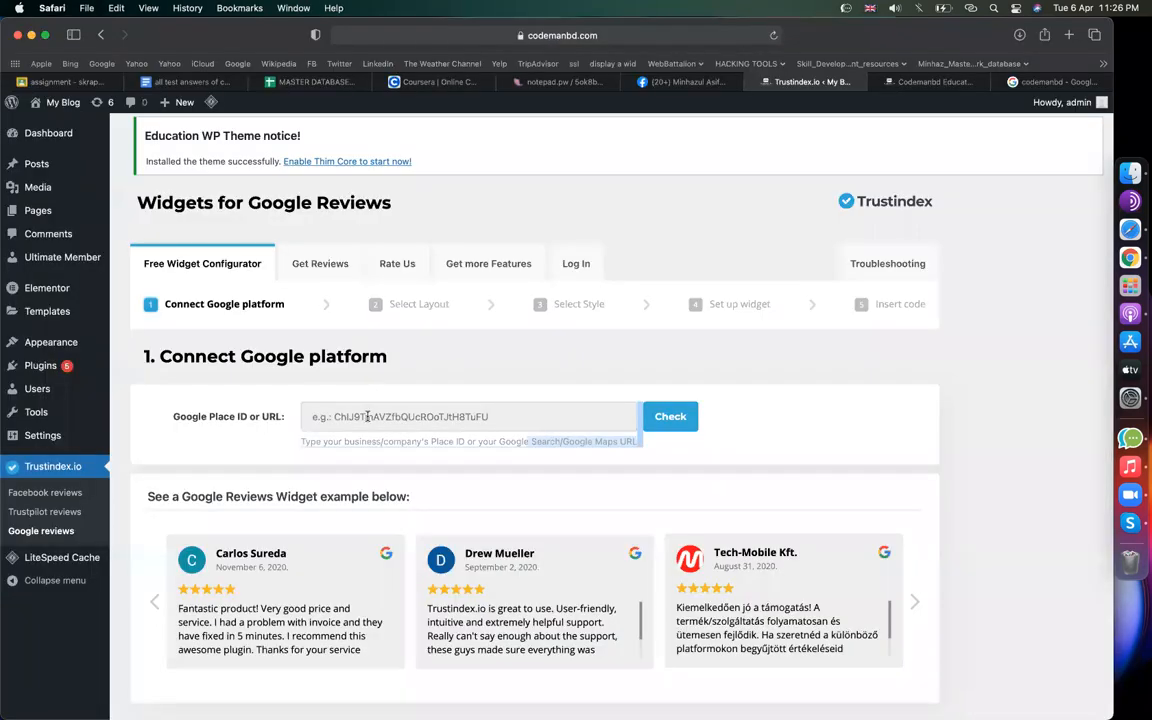
Try to check the copied Place ID in the Google Place ID or URL field, then remove its leading 0x
click(367, 416)
key(super+v)
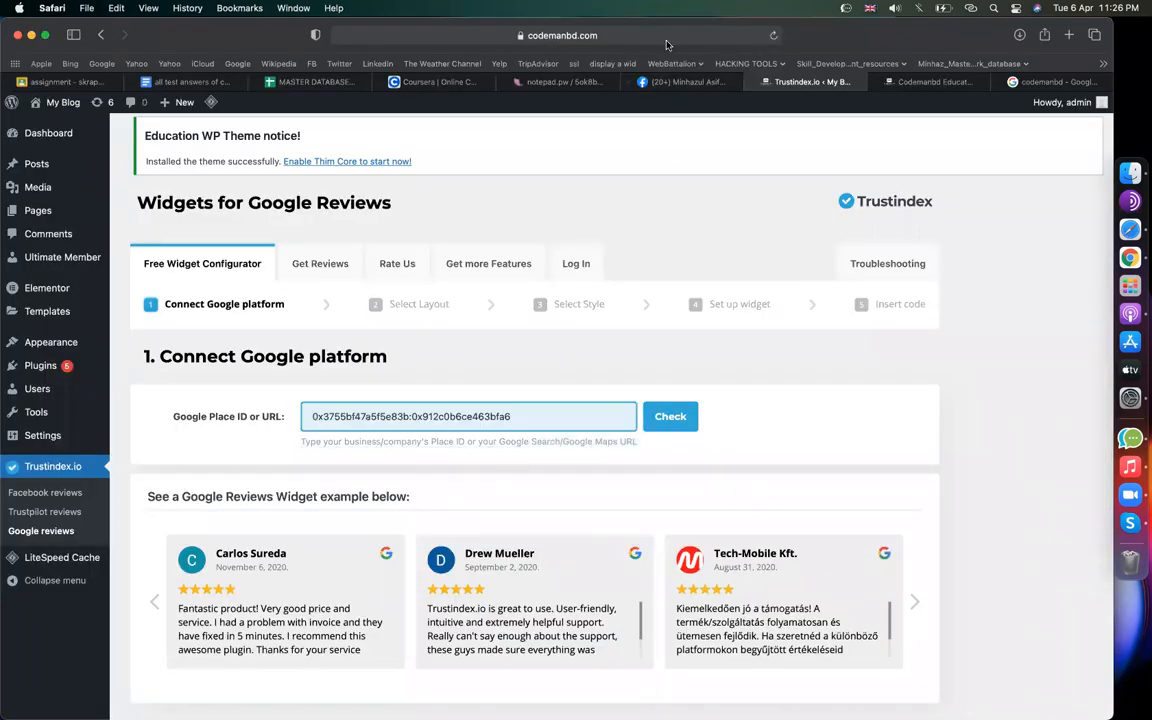
click(667, 425)
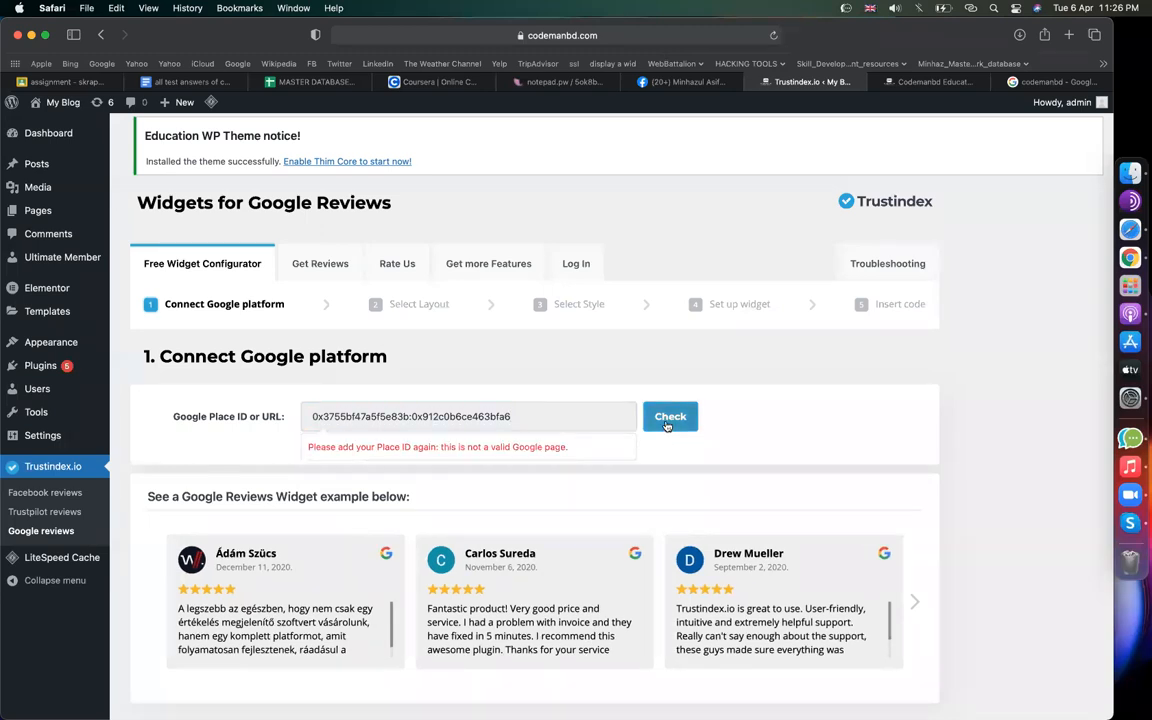
drag(323, 416, 309, 416)
key(BackSpace)
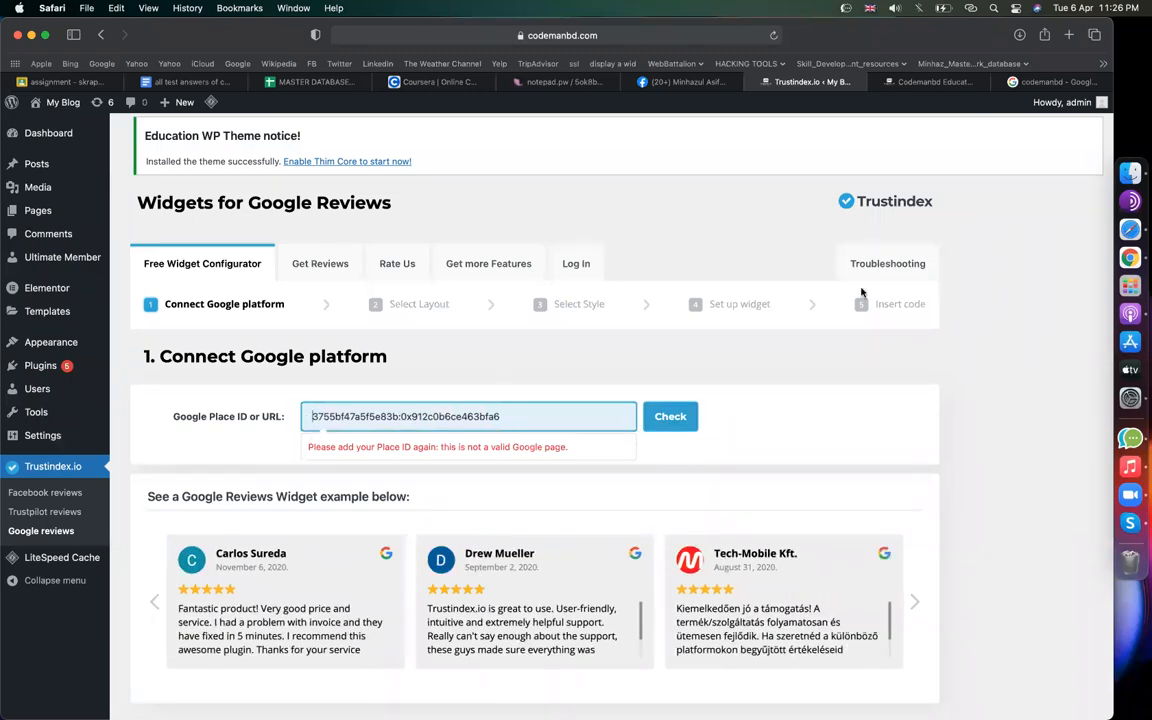
Open maps.google.com in place of the codemanbd search results and search the map for "codemanbd"
click(1025, 84)
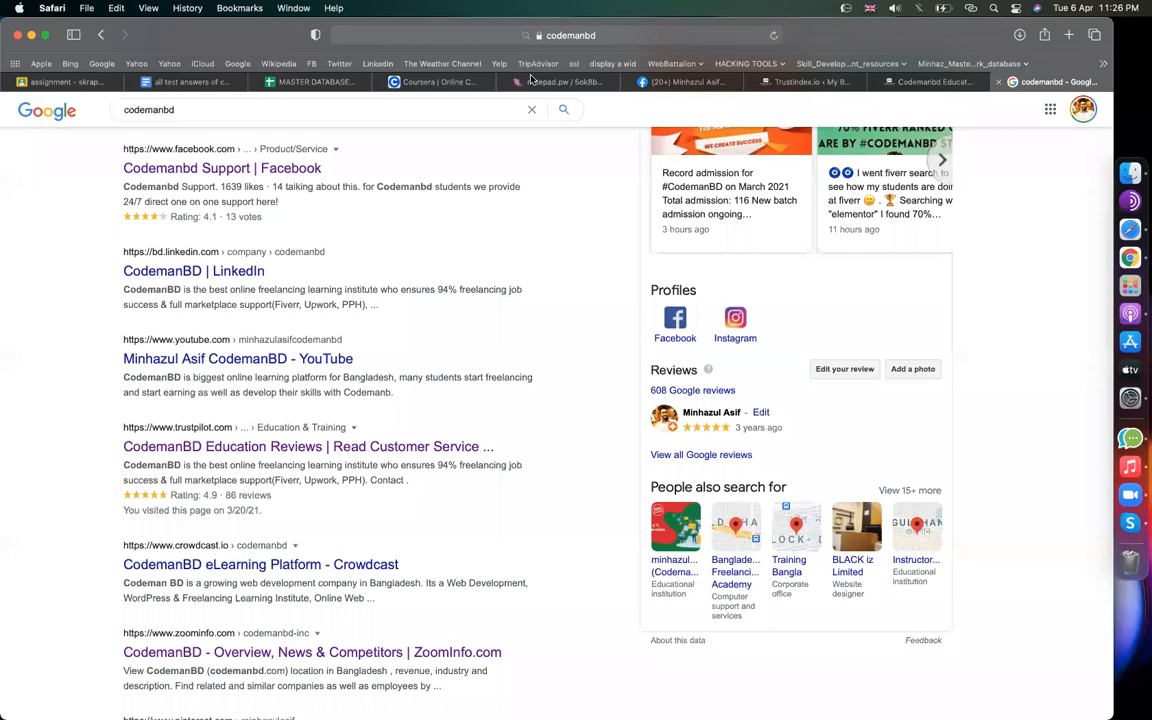
click(600, 38)
text(maps.google.com)
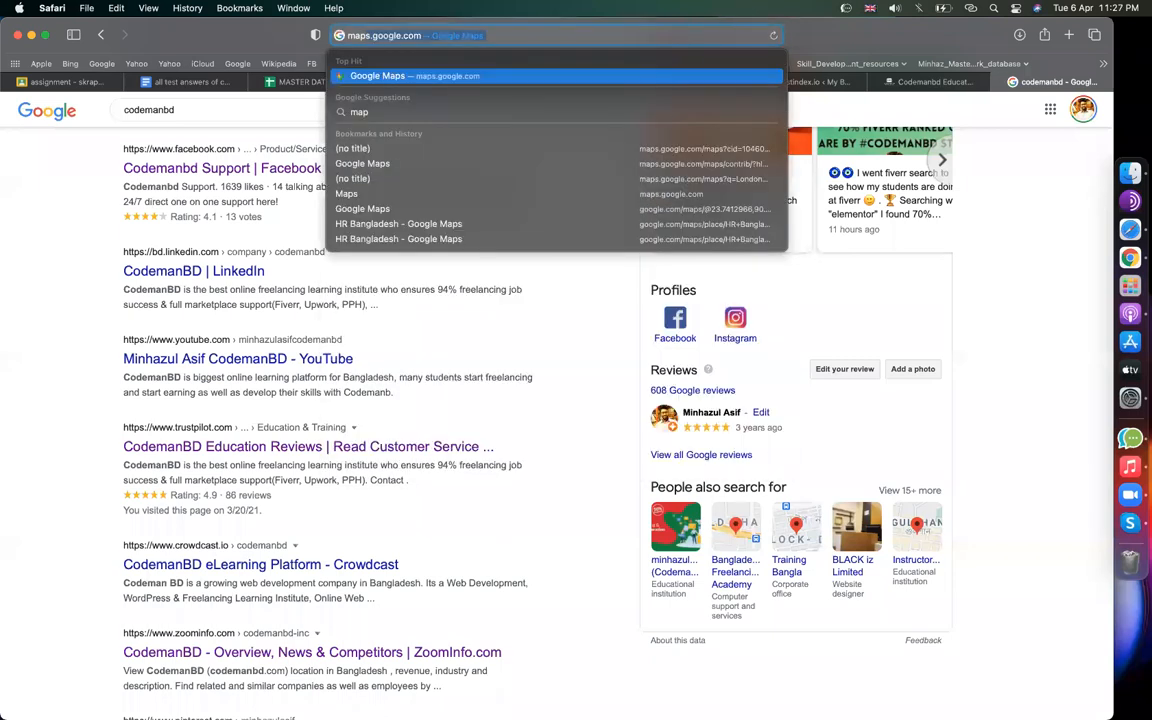
key(Return)
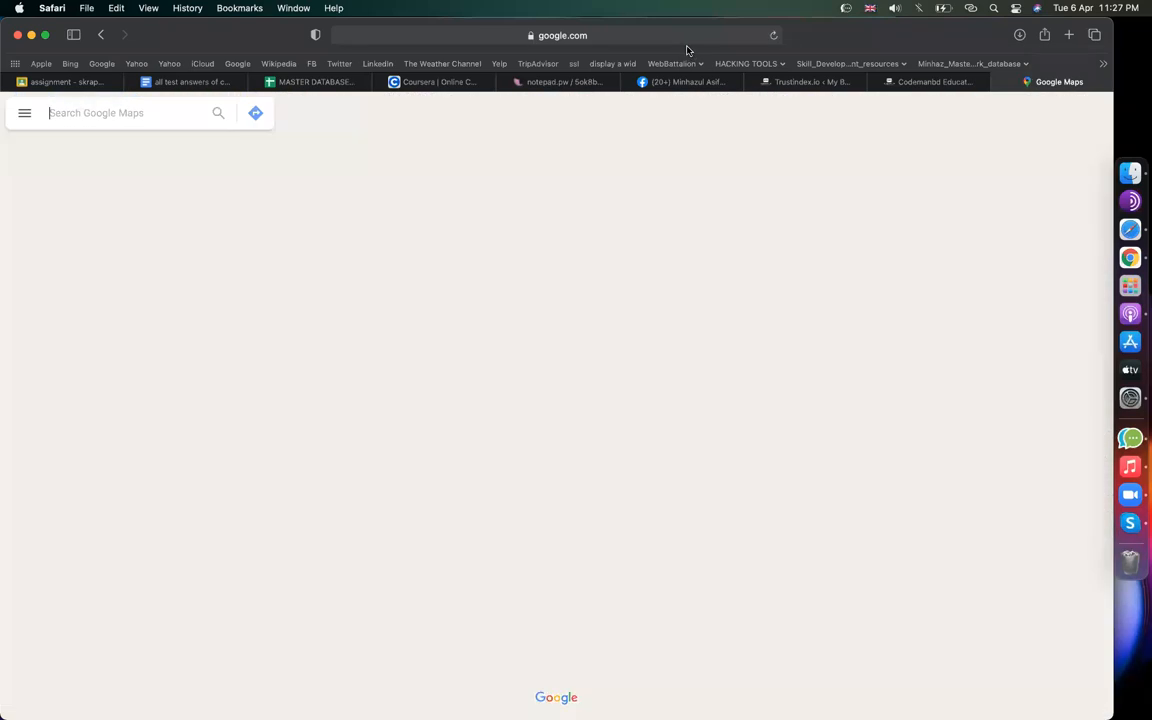
click(115, 111)
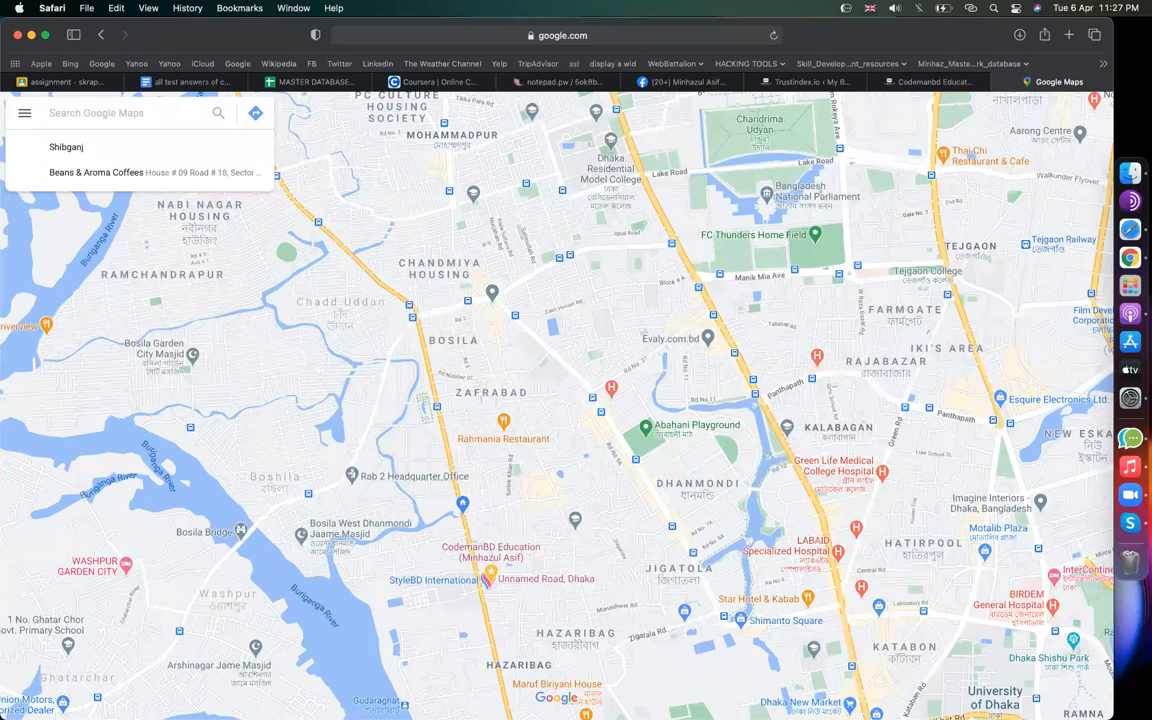
text(codemanbd)
key(Return)
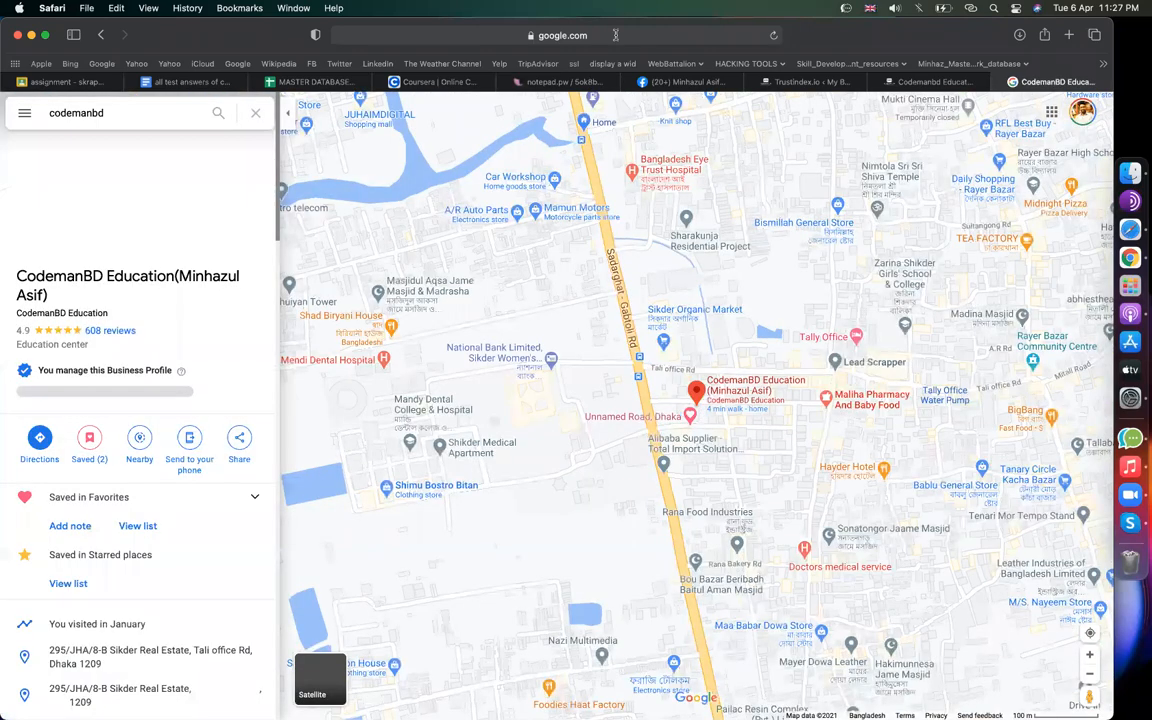
Replace the Place ID in Trustindex with the business's Google Maps page URL, check it and connect the CodemanBD Education source
click(617, 38)
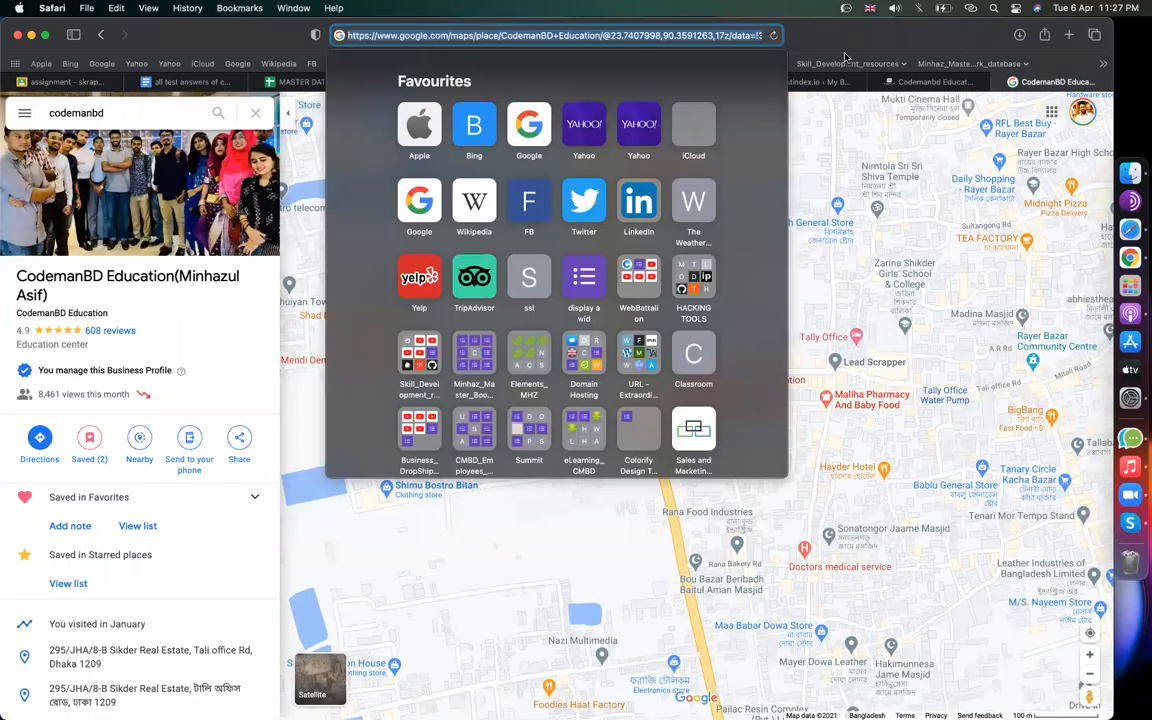
click(818, 82)
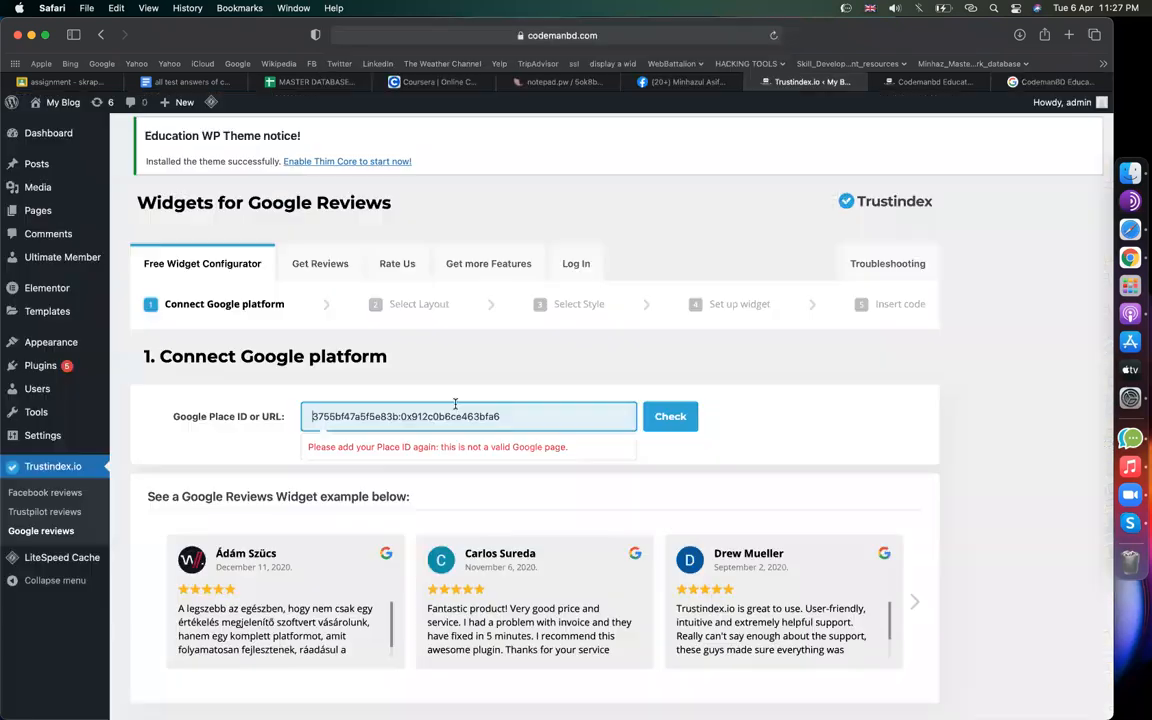
key(super+a)
key(super+v)
click(670, 418)
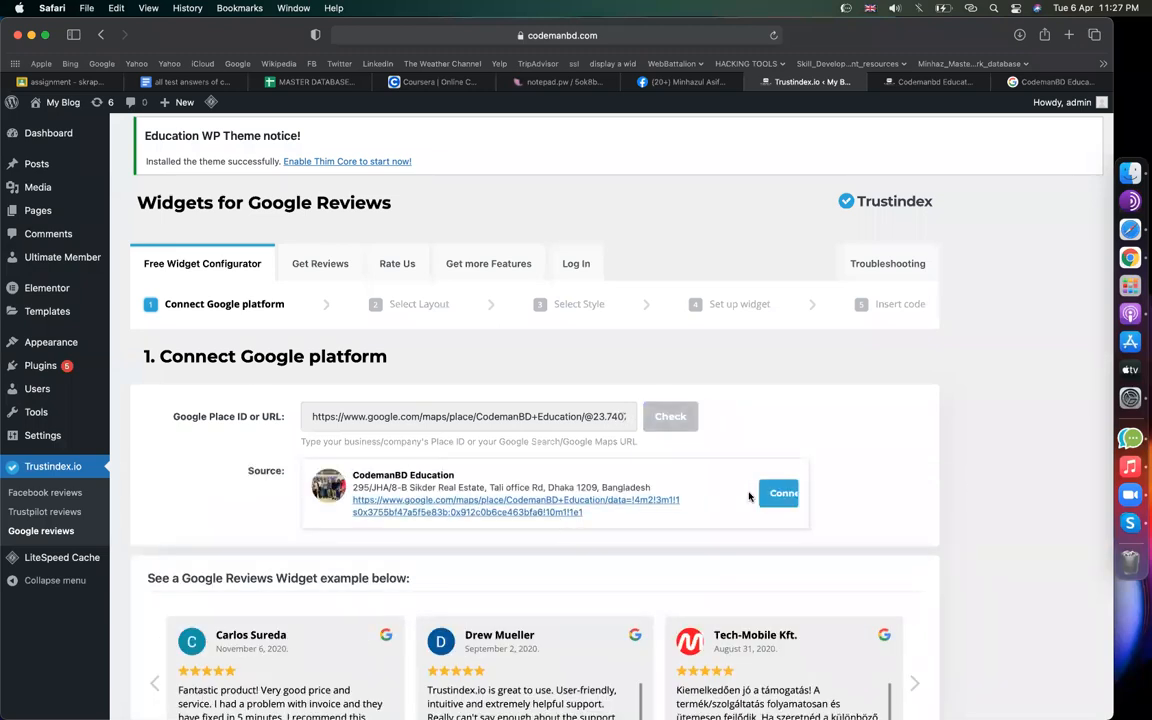
click(767, 495)
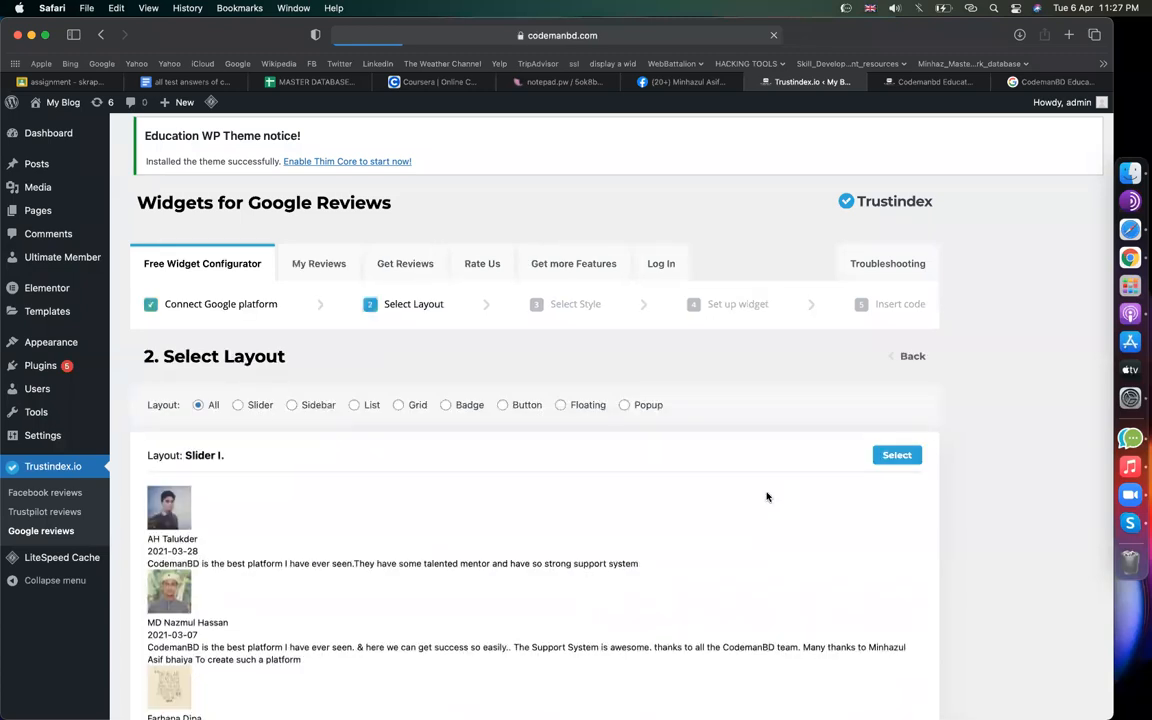
Look through the widget layout previews on the Select Layout page, including the Slider layouts
scroll(890, 512, down, 10)
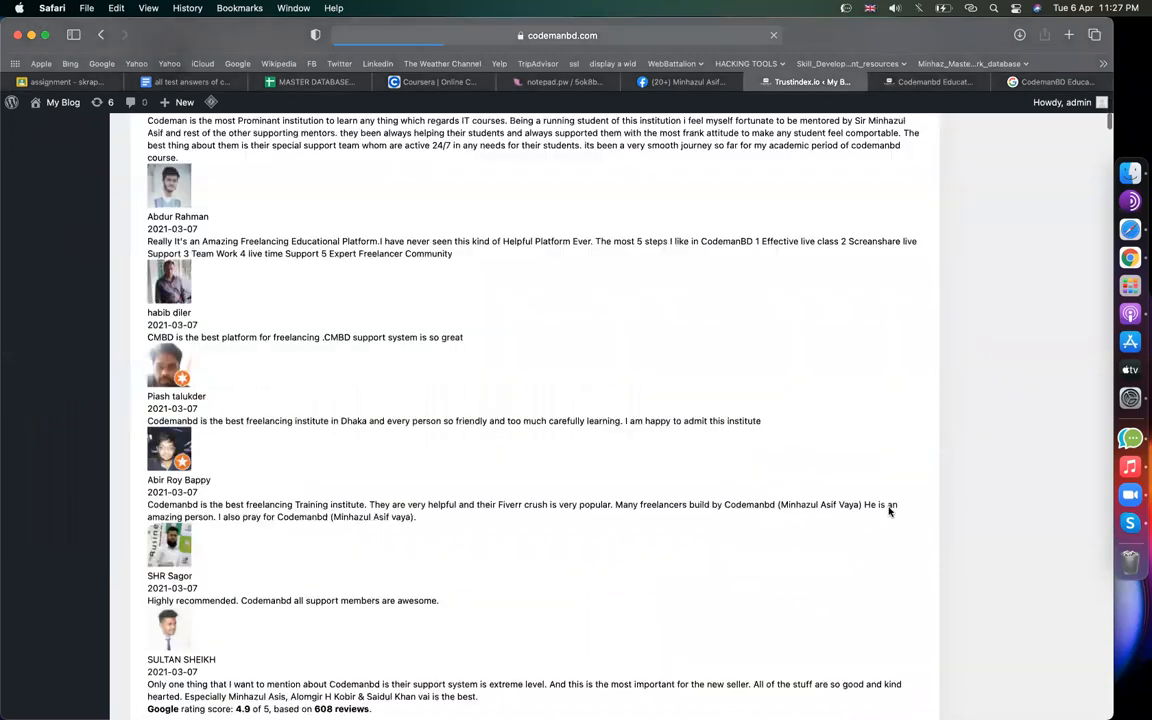
scroll(889, 512, up, 4)
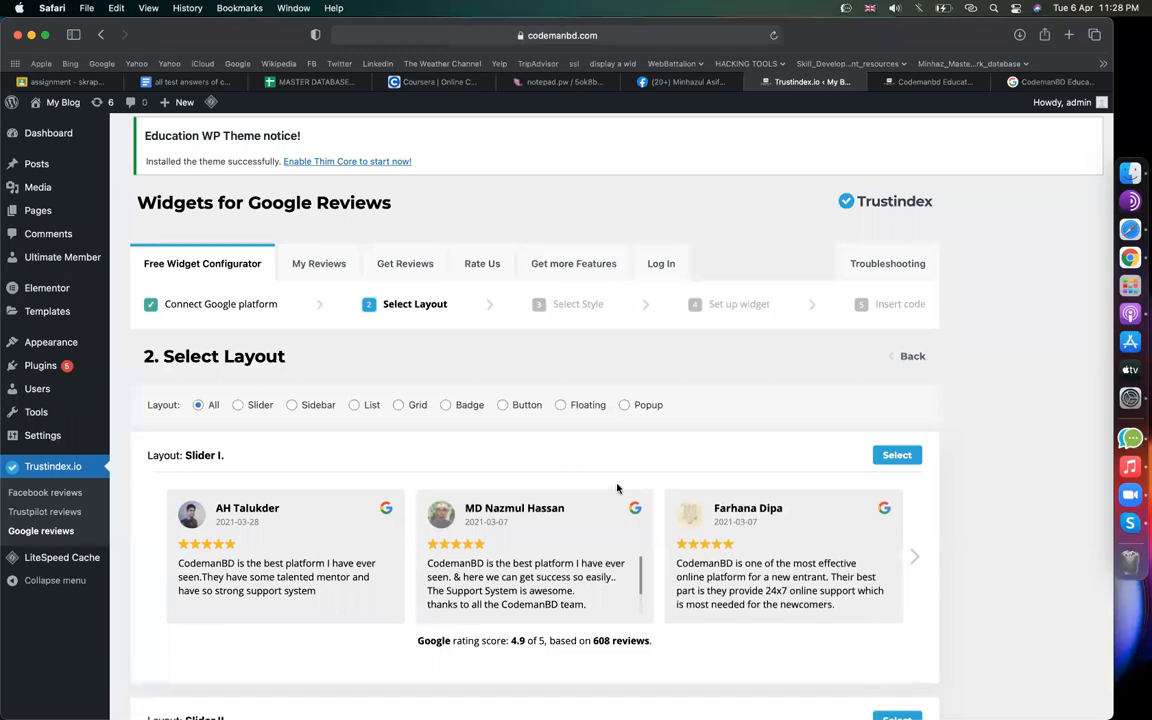
scroll(617, 486, down, 3)
scroll(617, 488, up, 3)
scroll(450, 450, down, 5)
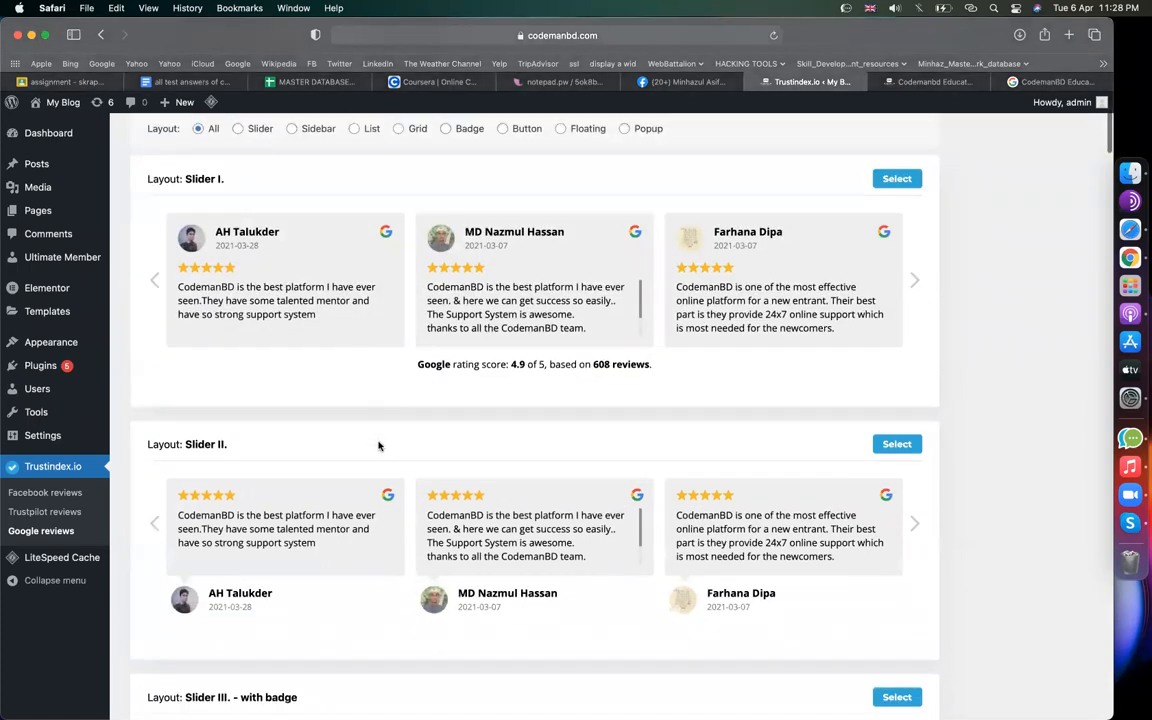
scroll(230, 240, up, 2)
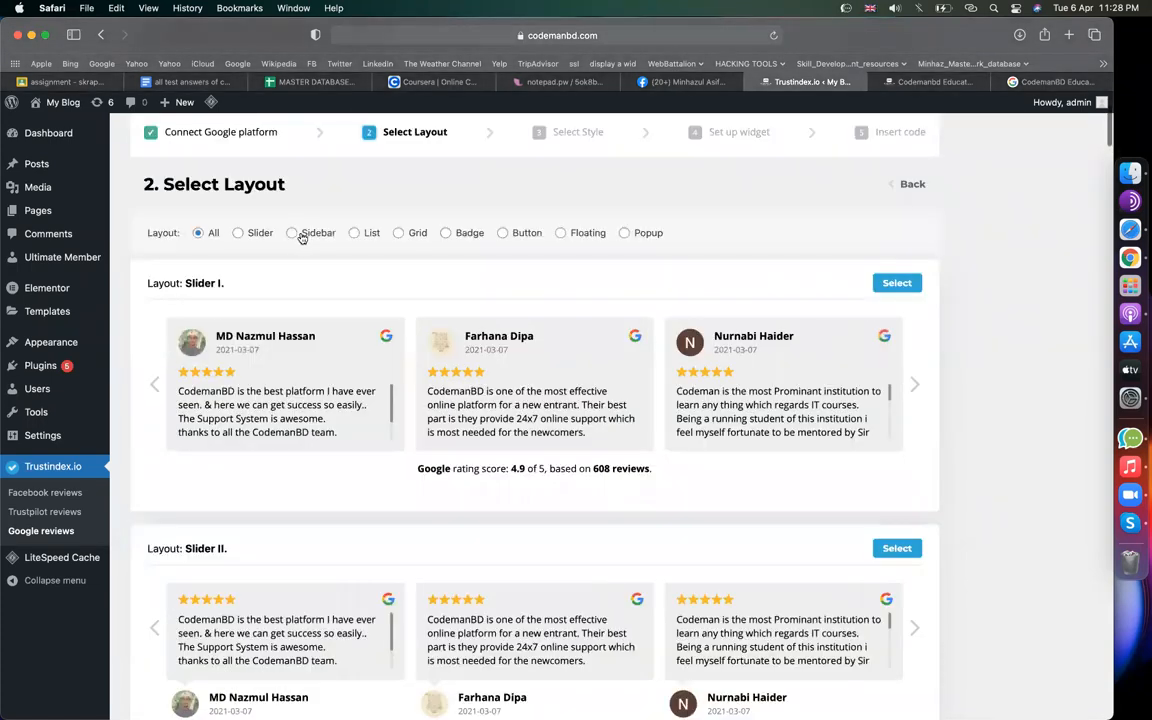
Filter the layouts to Grid, compare the Grid and Mansonry grid previews and select the Grid layout
click(402, 235)
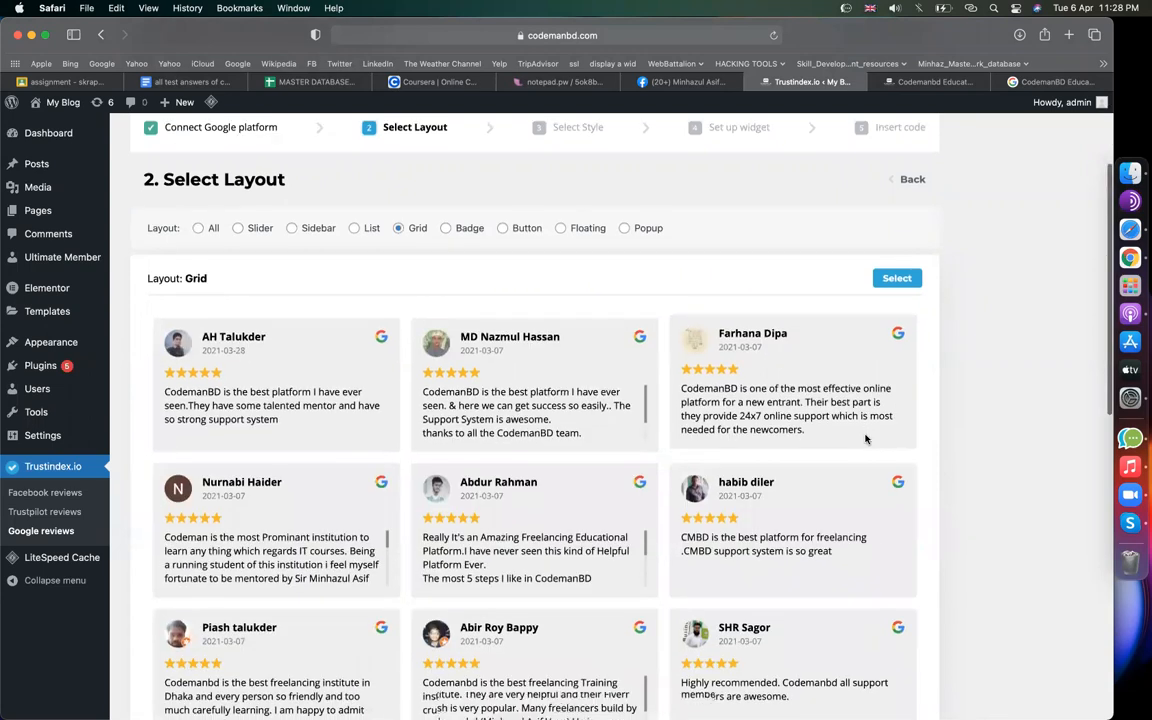
scroll(866, 439, down, 5)
scroll(866, 439, down, 9)
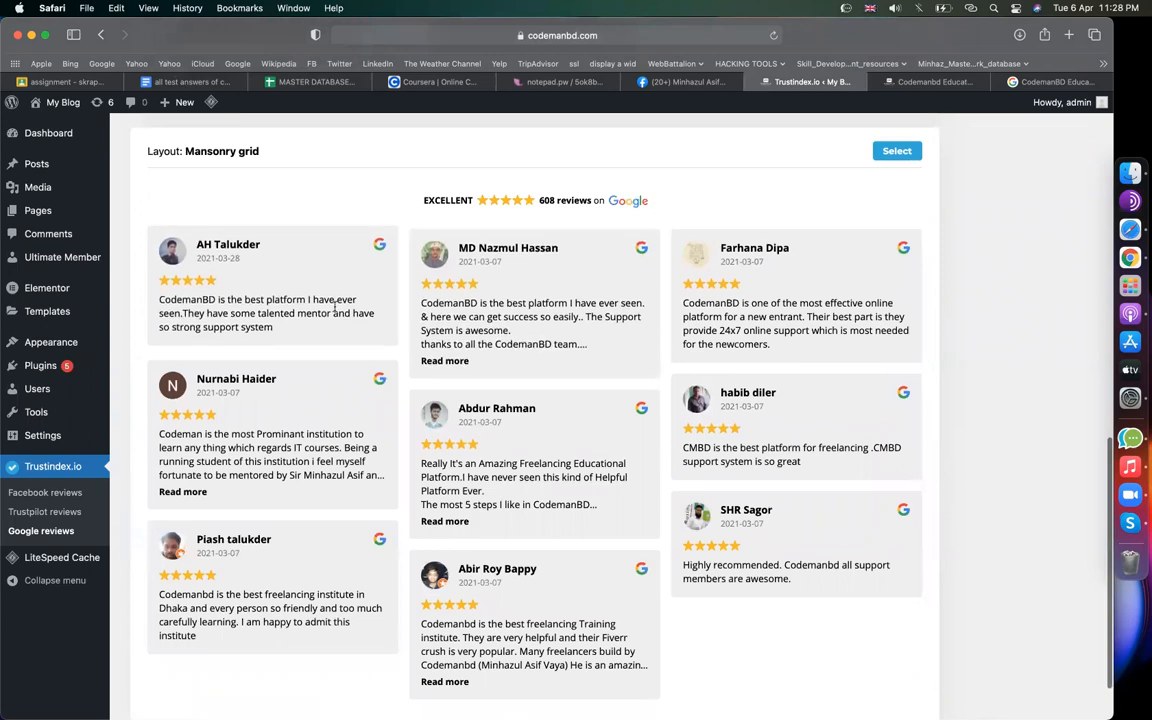
scroll(334, 306, down, 2)
scroll(334, 306, up, 10)
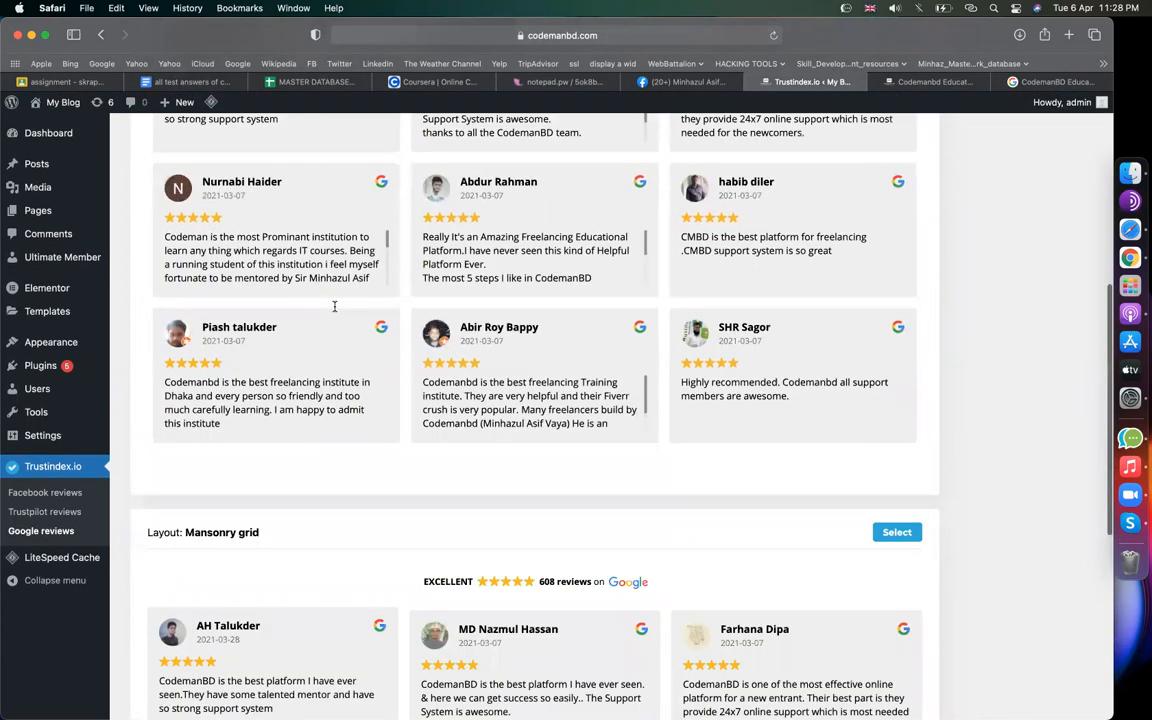
scroll(334, 306, up, 4)
scroll(599, 290, down, 1)
scroll(599, 290, up, 1)
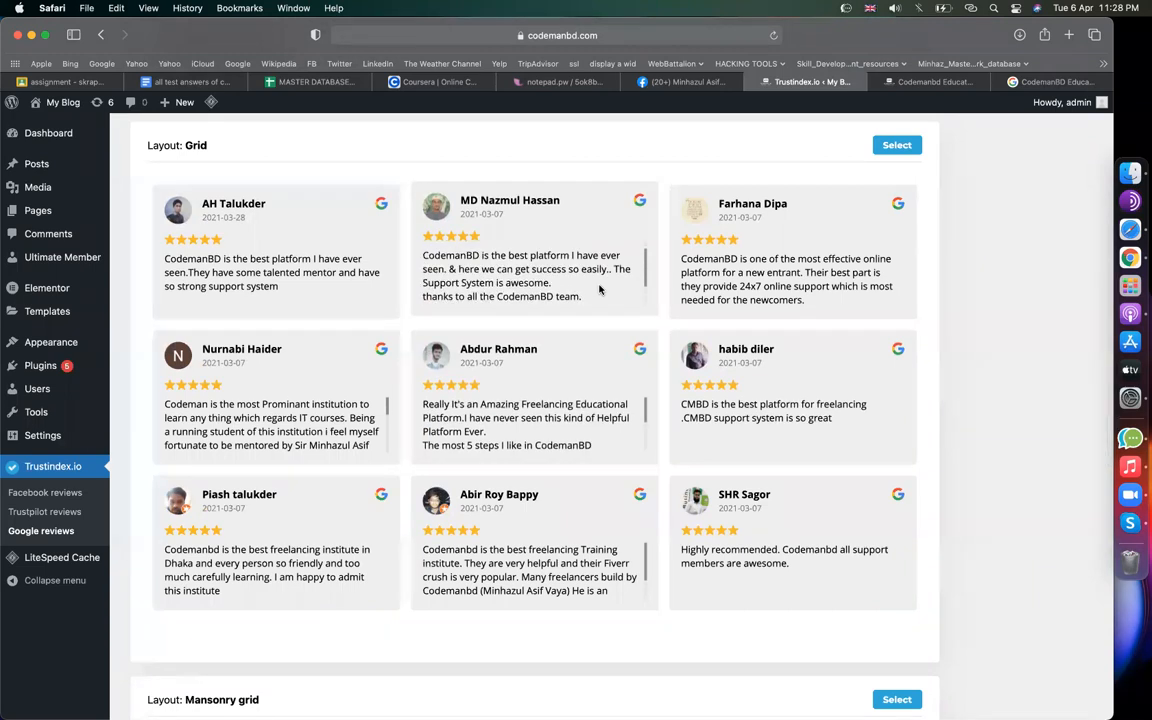
scroll(549, 318, down, 1)
click(897, 145)
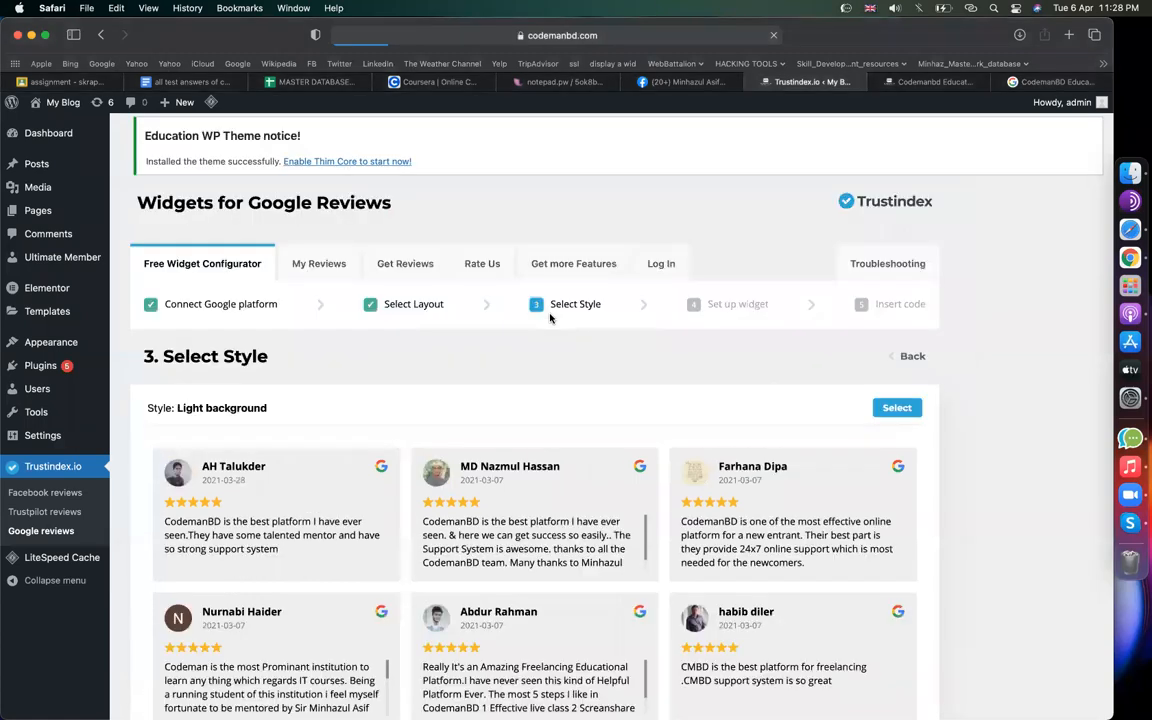
Look through the style previews for the Grid layout, from Light background down to Minimal dark
scroll(766, 399, down, 5)
scroll(900, 400, down, 2)
scroll(780, 399, down, 2)
scroll(686, 438, down, 10)
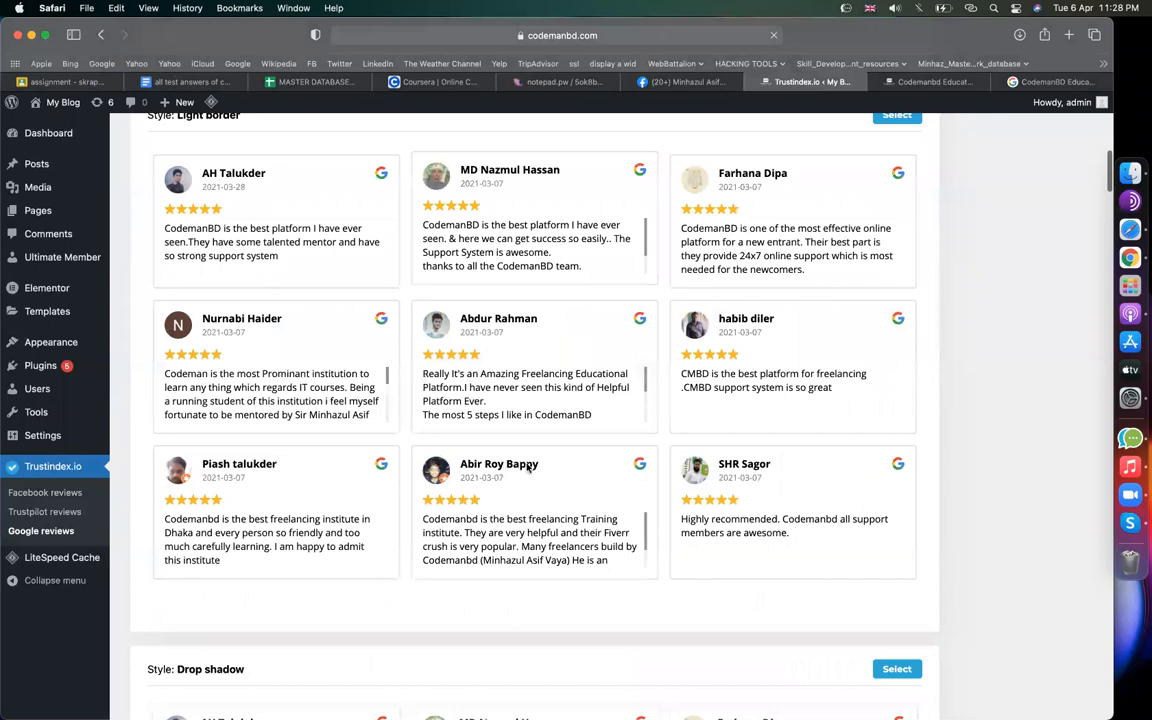
scroll(575, 347, down, 10)
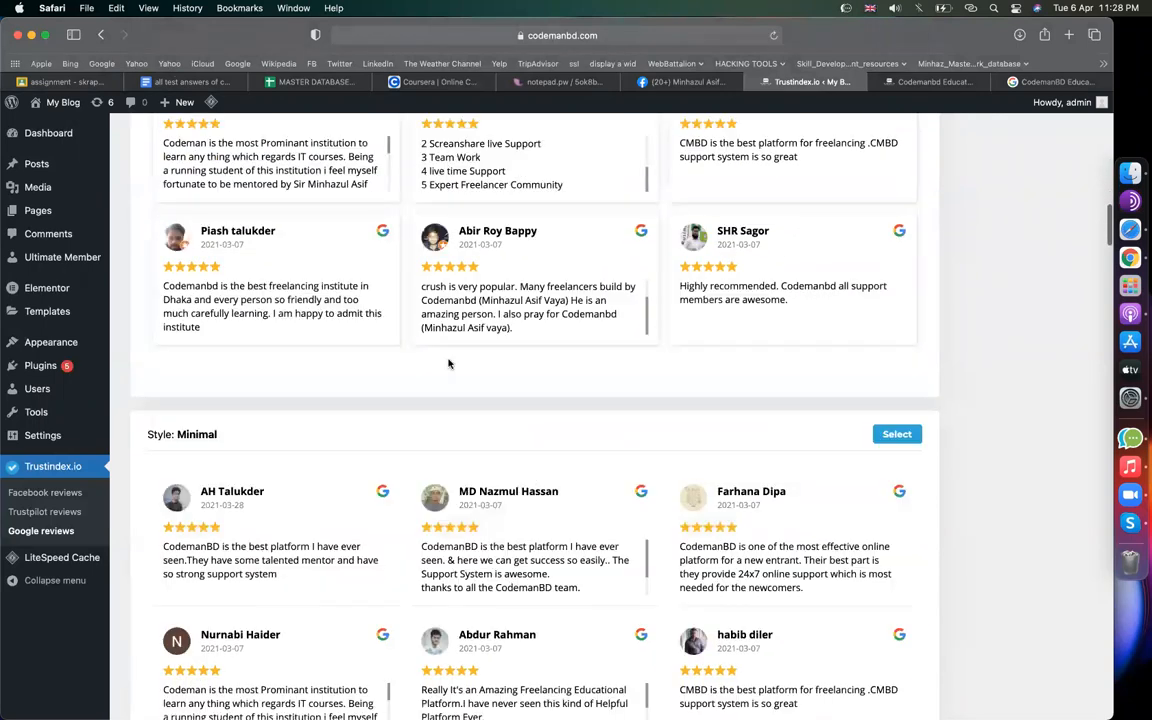
scroll(403, 325, down, 11)
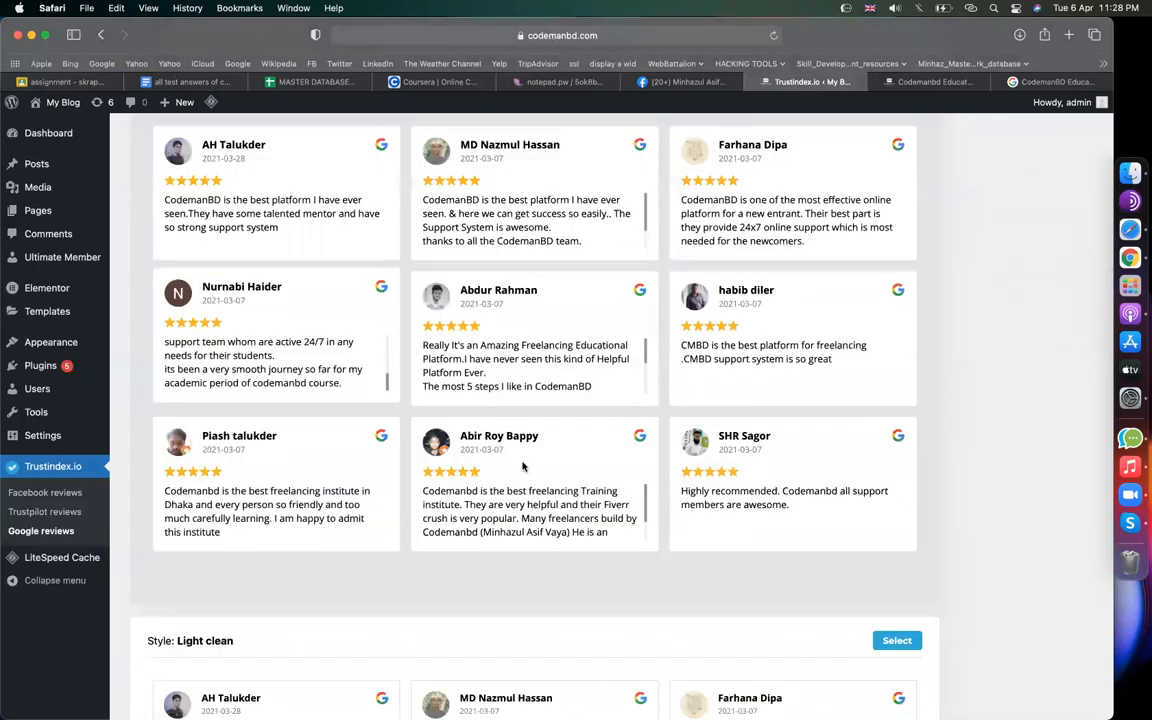
scroll(390, 340, down, 8)
scroll(399, 301, down, 4)
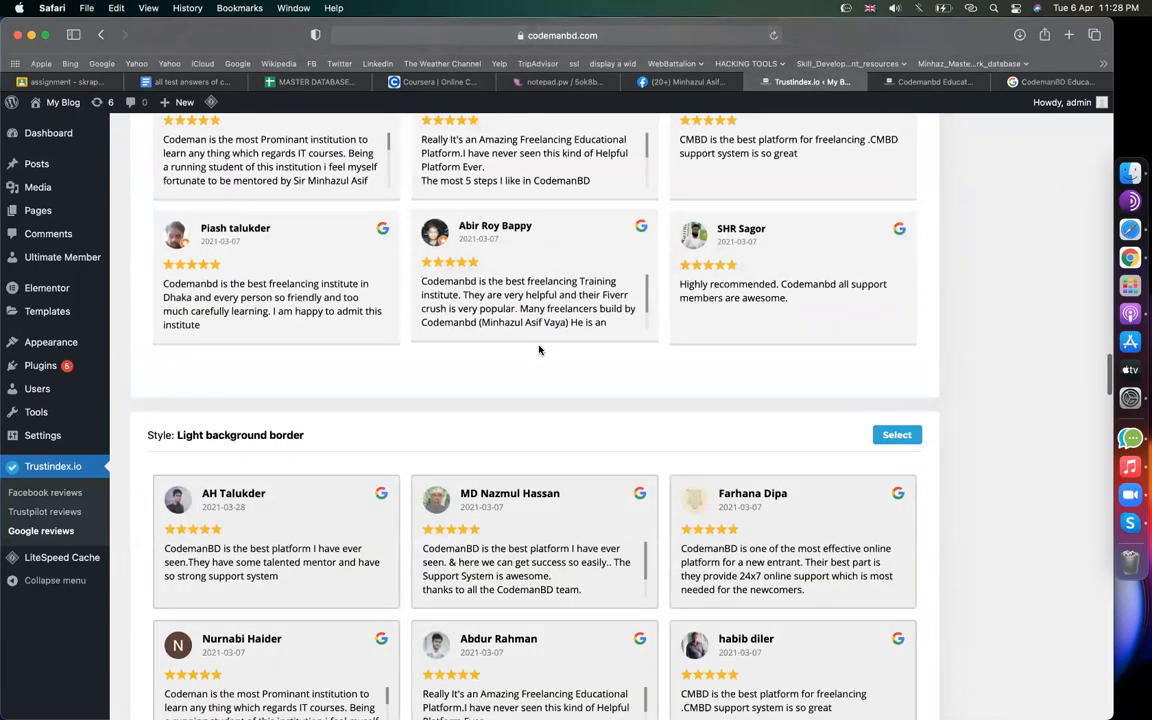
scroll(550, 348, down, 5)
scroll(568, 352, down, 2)
scroll(568, 352, down, 15)
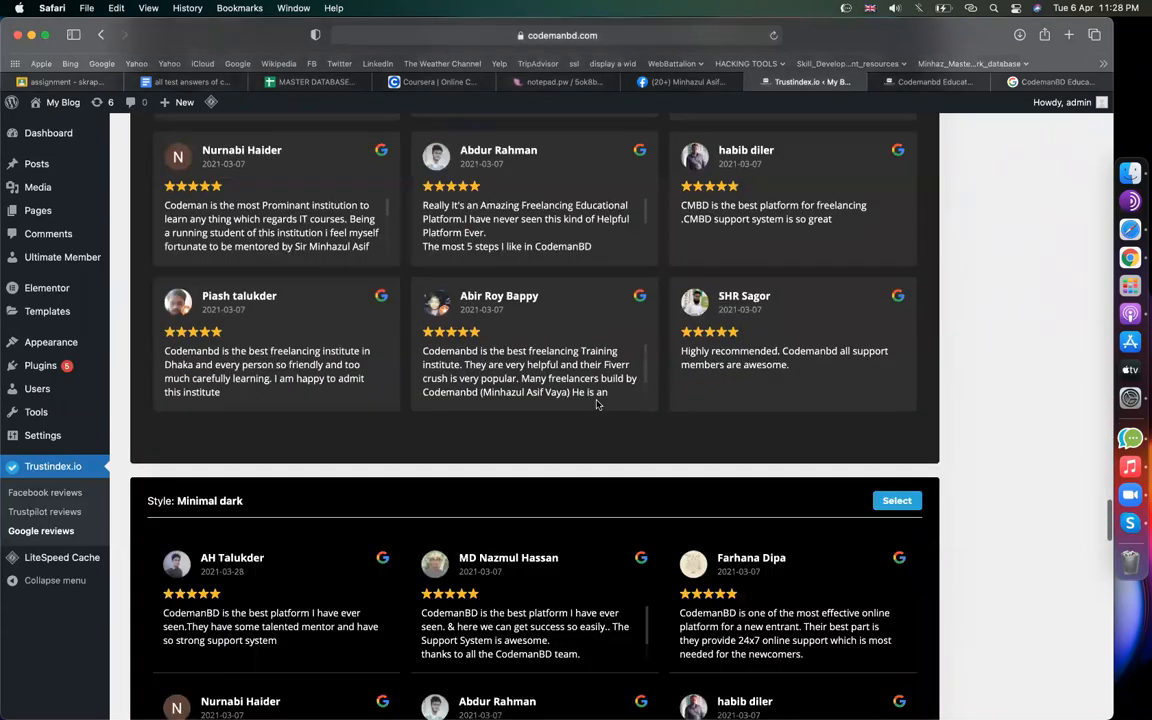
scroll(597, 404, down, 3)
Compare the dark style previews and select the Dark border style for the widget
scroll(597, 404, up, 6)
scroll(597, 404, up, 5)
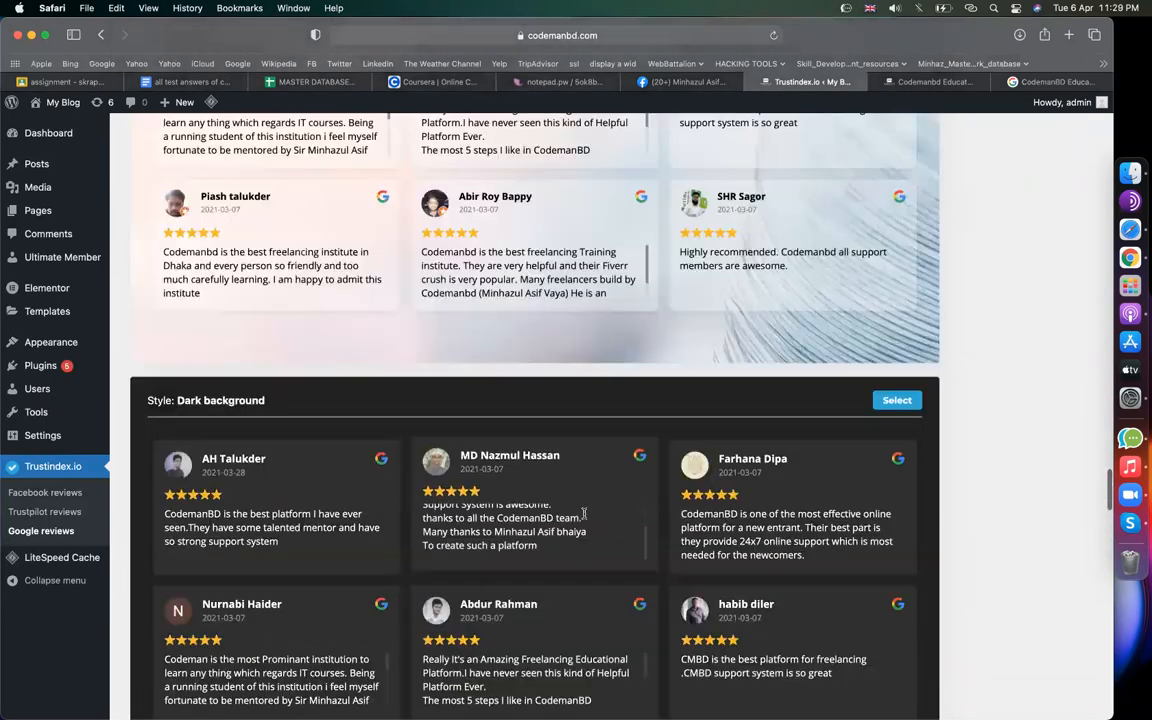
scroll(585, 517, down, 1)
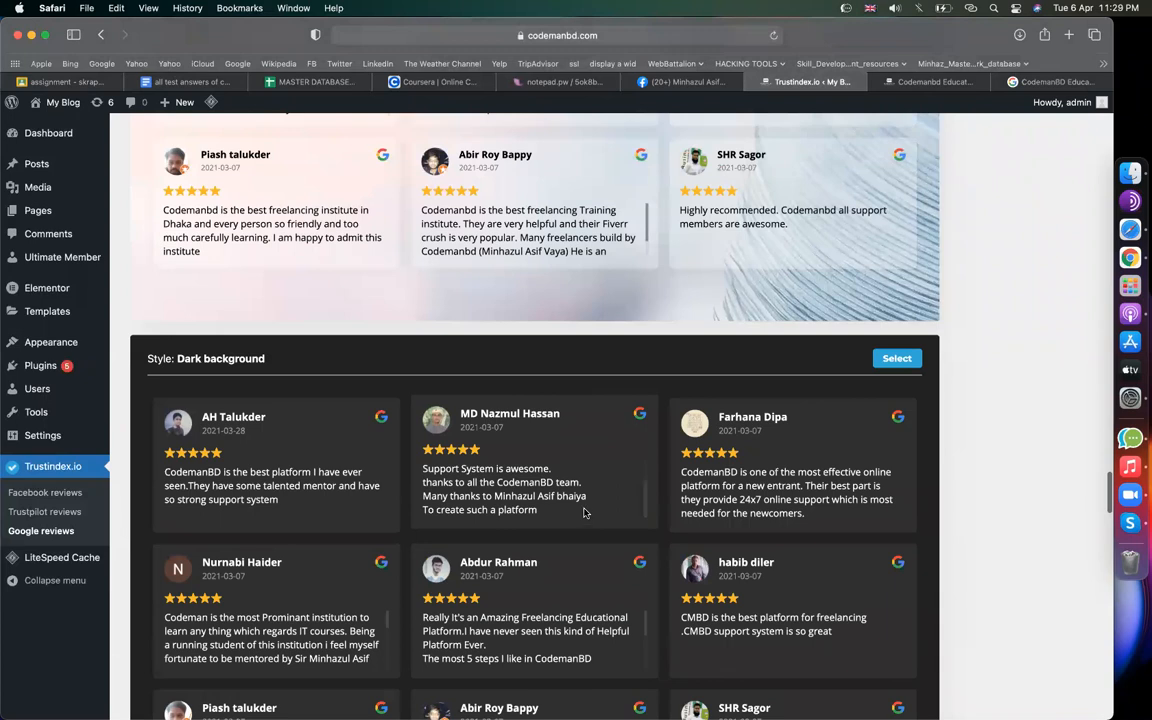
scroll(585, 497, down, 10)
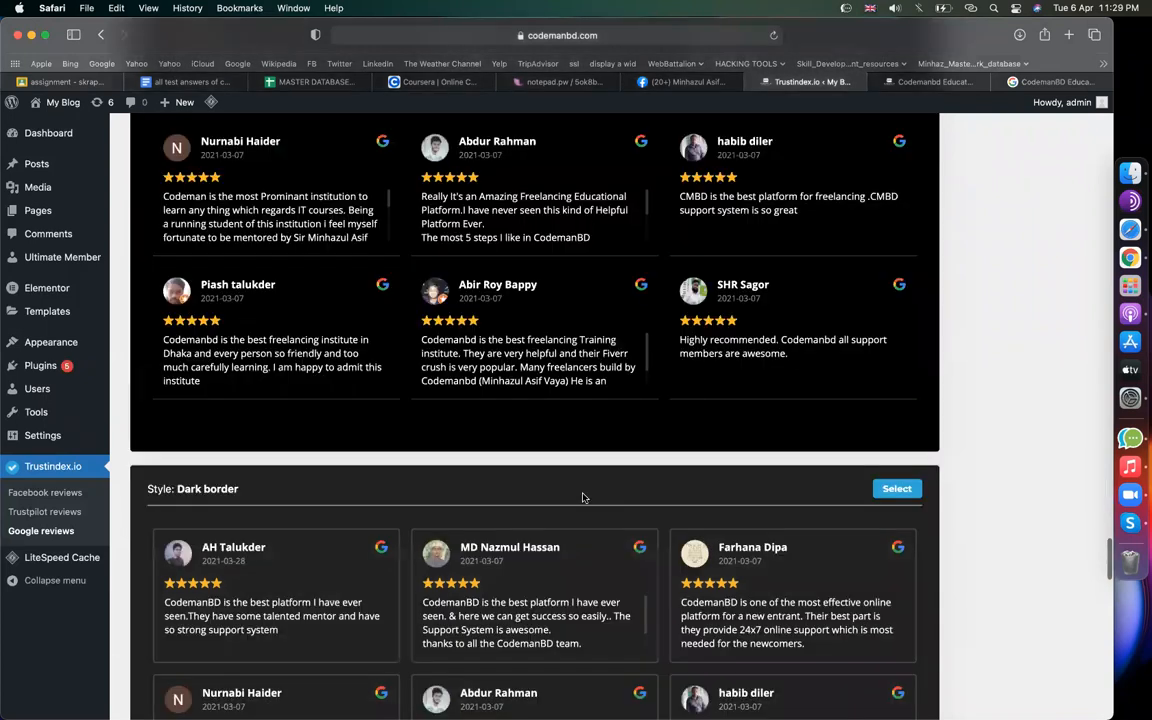
scroll(540, 437, up, 3)
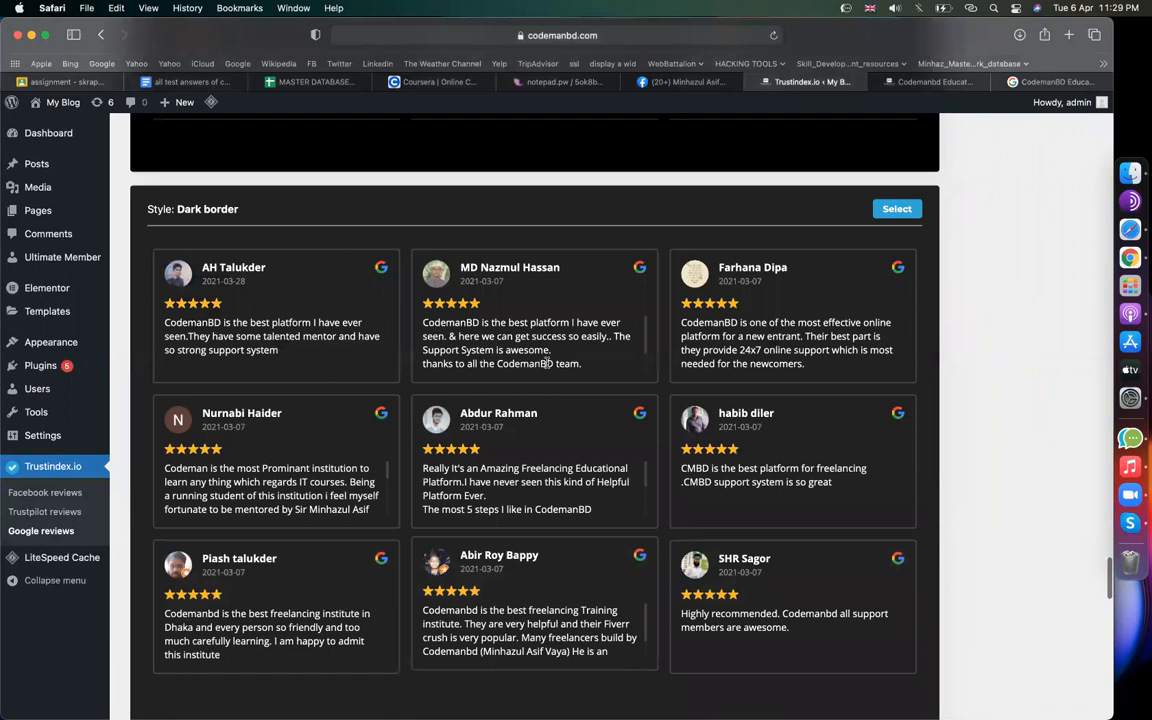
click(897, 208)
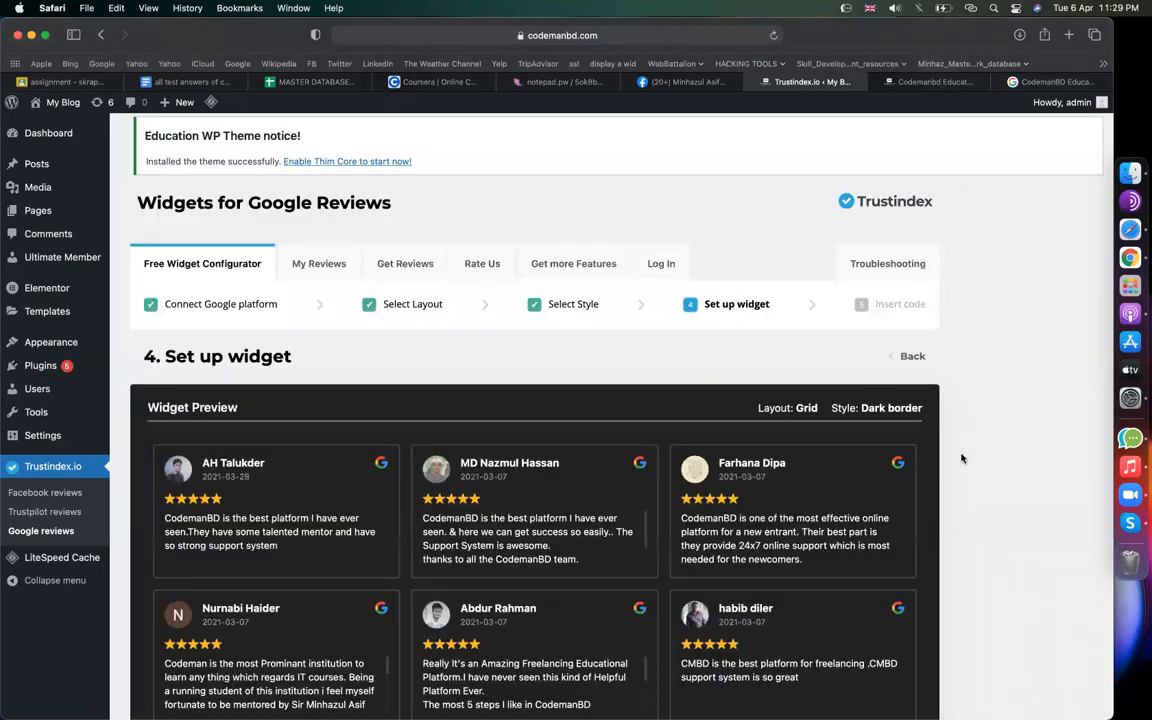
Set the widget's date format to "April 6, 2021." in the Widget Settings
scroll(981, 499, down, 10)
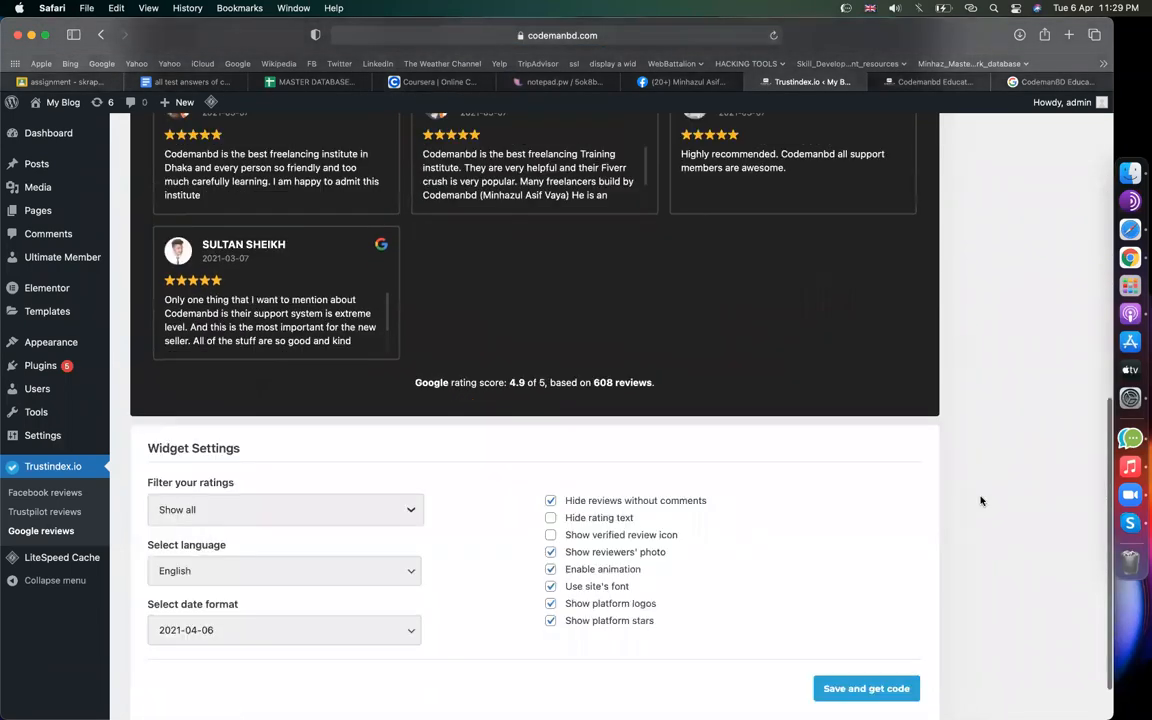
scroll(556, 426, down, 2)
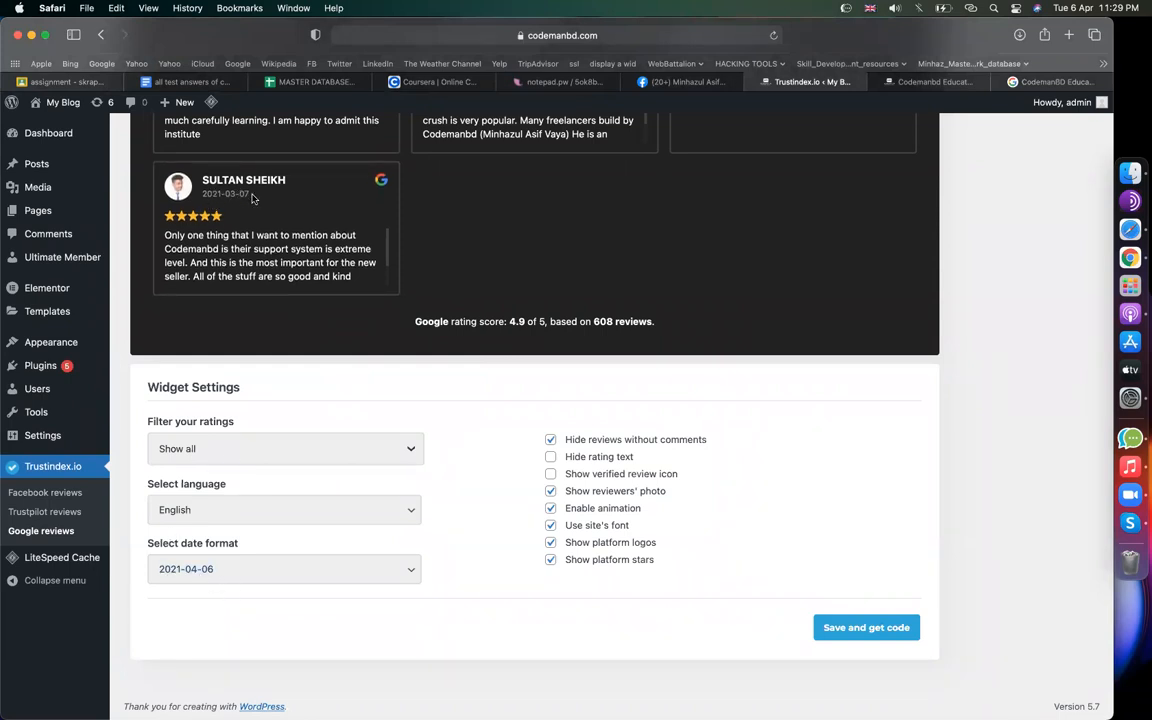
click(238, 568)
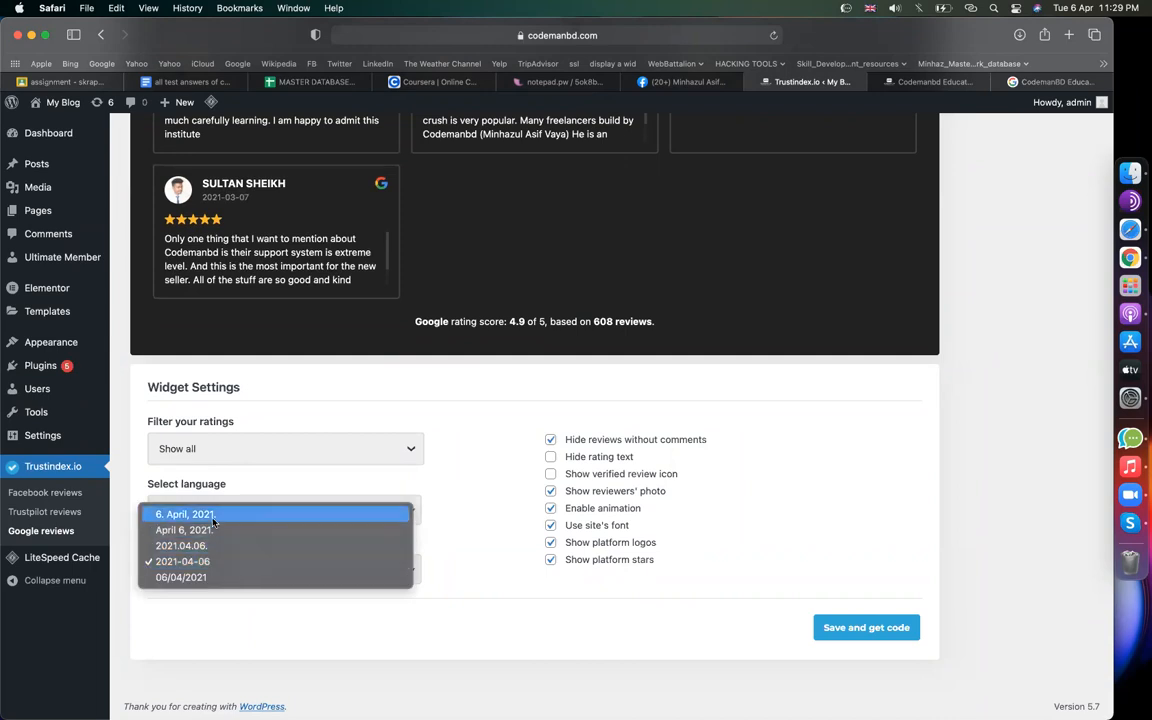
click(210, 529)
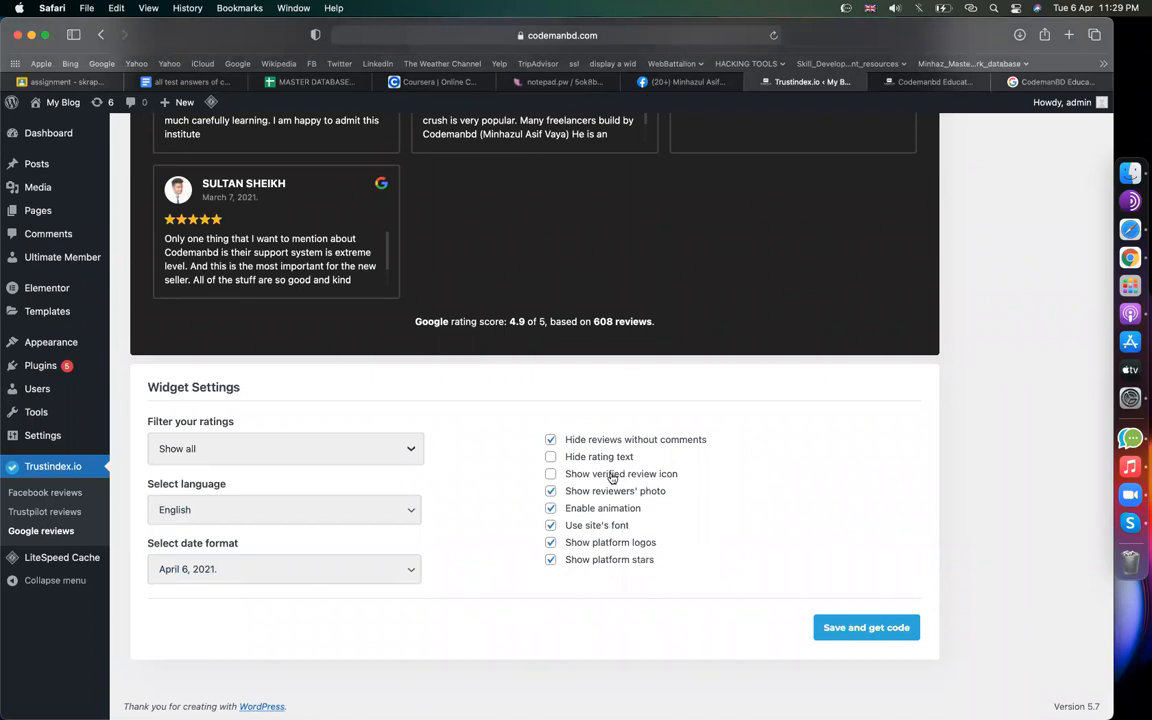
Turn on the verified review icon in the Widget Settings and check it in the review preview
click(612, 478)
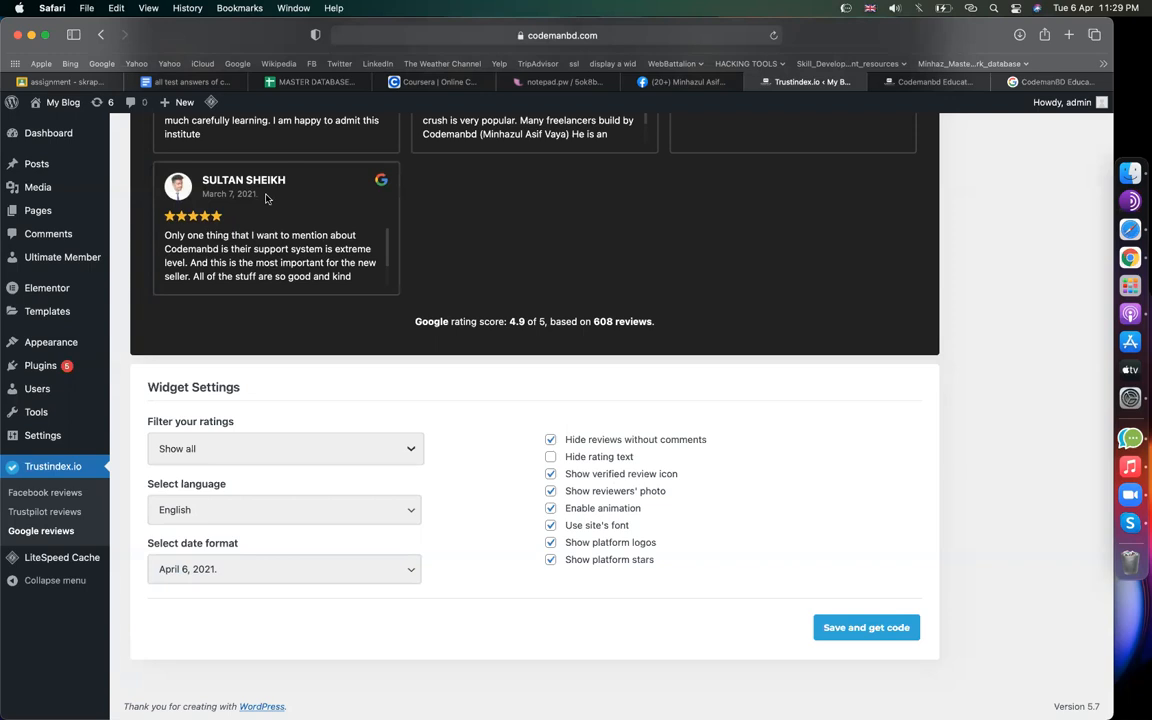
key(super+r)
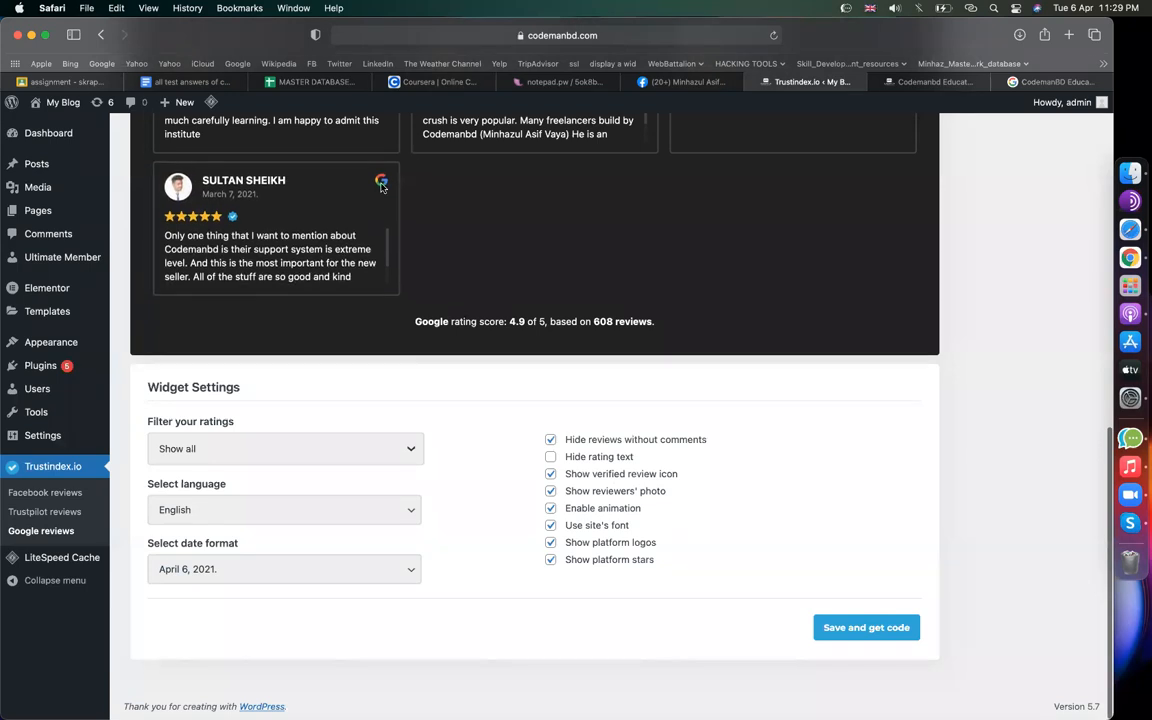
mouse_move(234, 218)
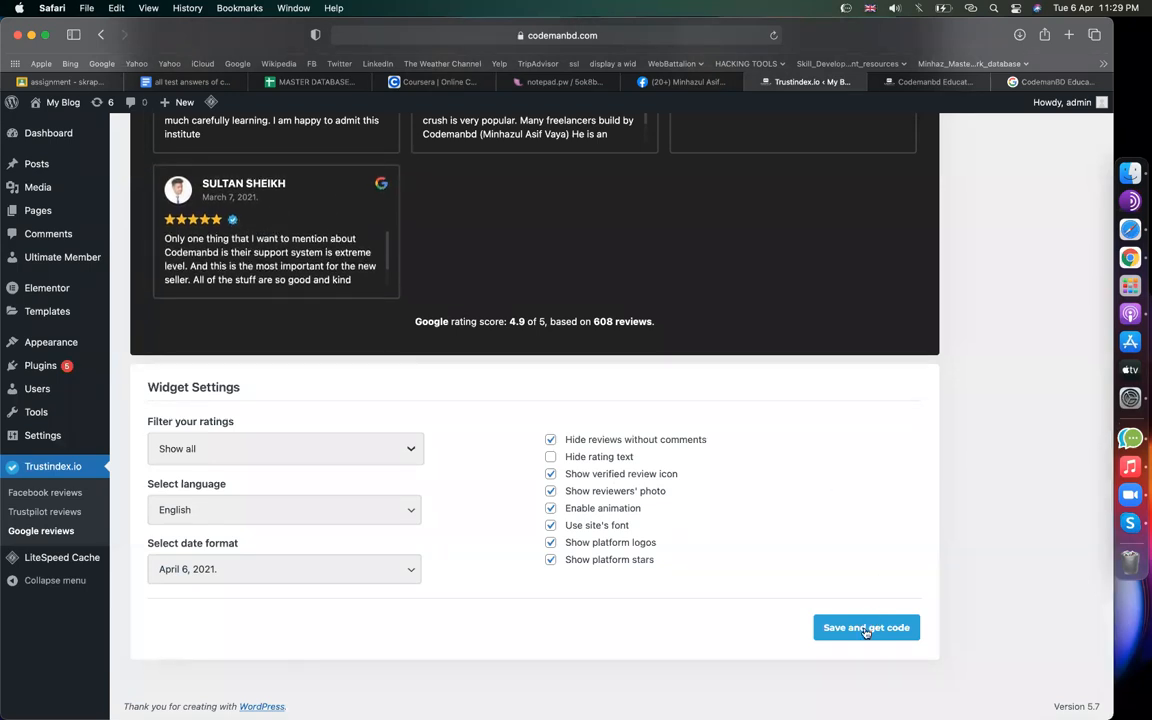
Save the widget settings and copy the generated shortcode [trustindex no-registration=google]
click(872, 626)
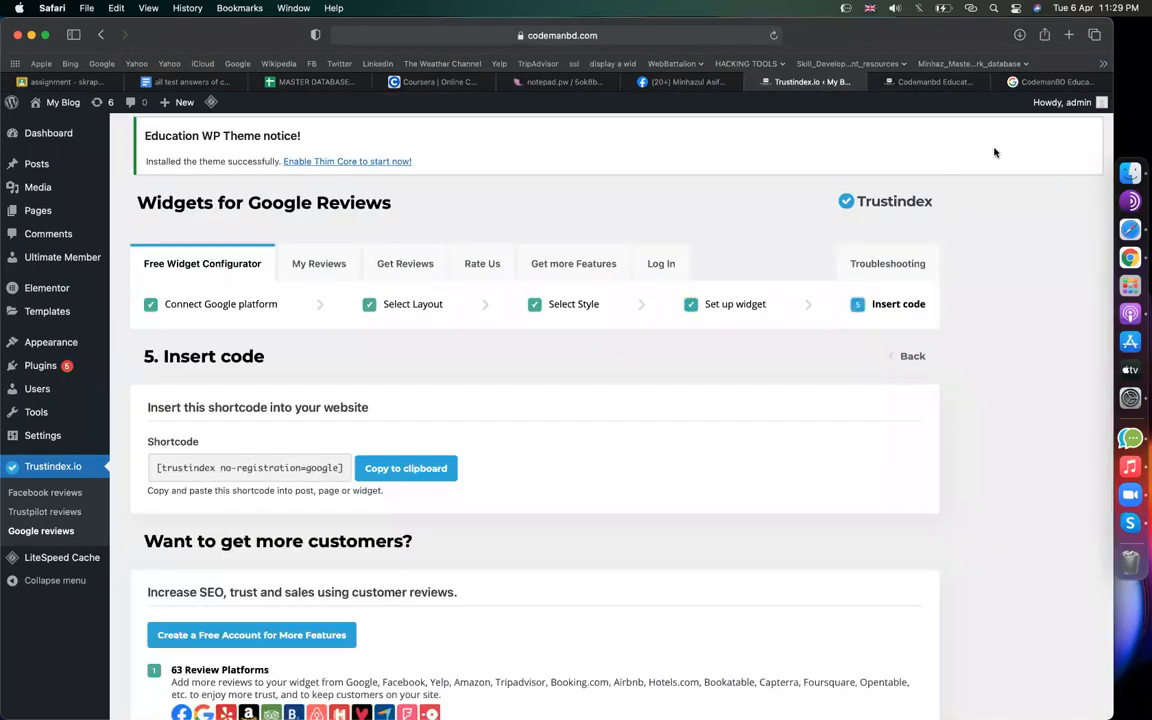
triple_click(246, 469)
click(367, 476)
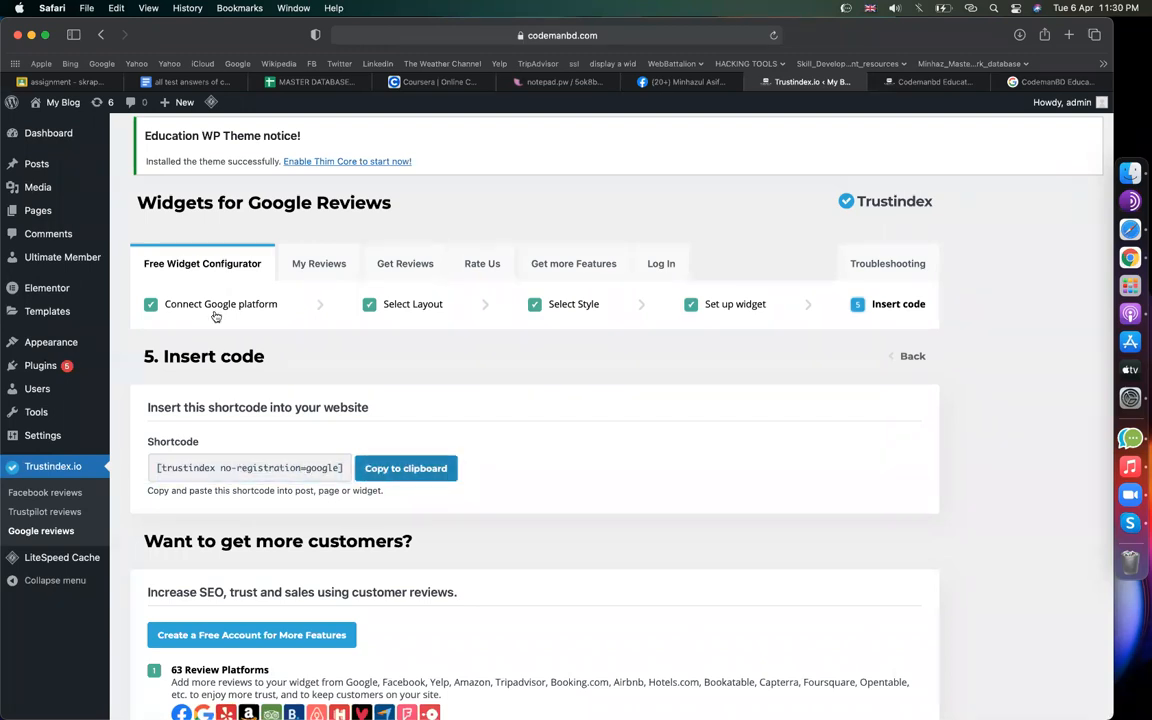
Start a new WordPress page in a separate browser tab and title it "reviews"
mouse_move(105, 211)
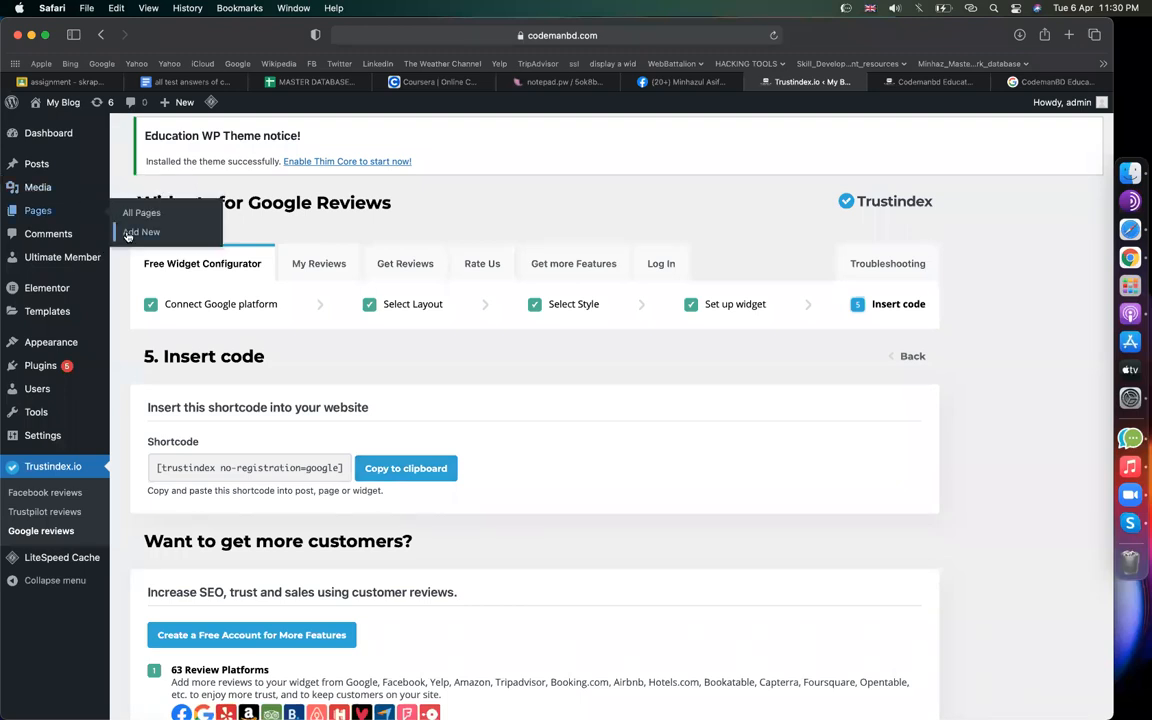
right_click(127, 236)
click(138, 238)
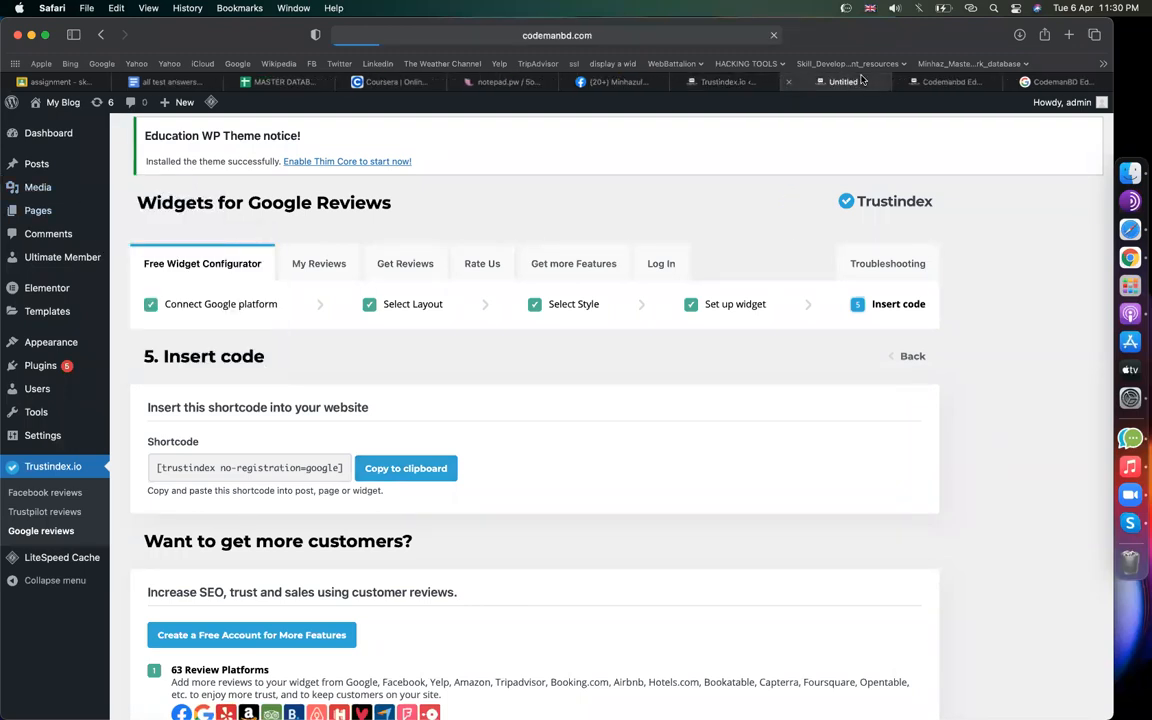
click(861, 80)
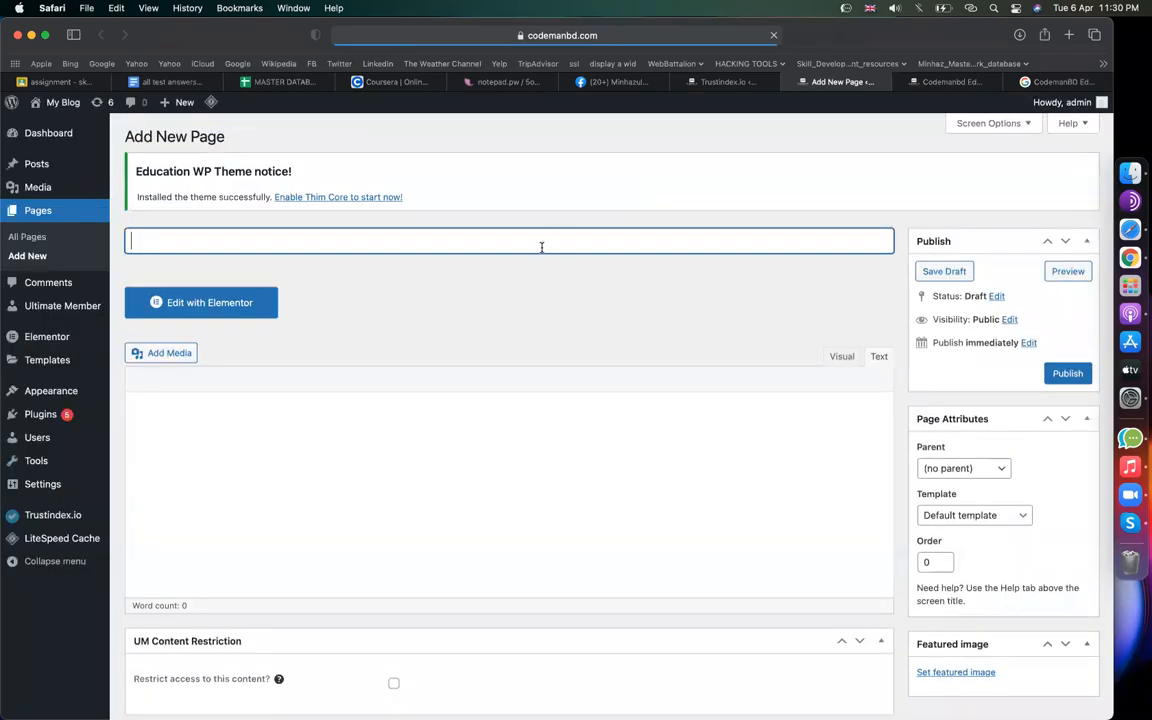
text(reviews)
Insert the shortcode [trustindex no-registration=google] into the page's content and publish the page
click(511, 566)
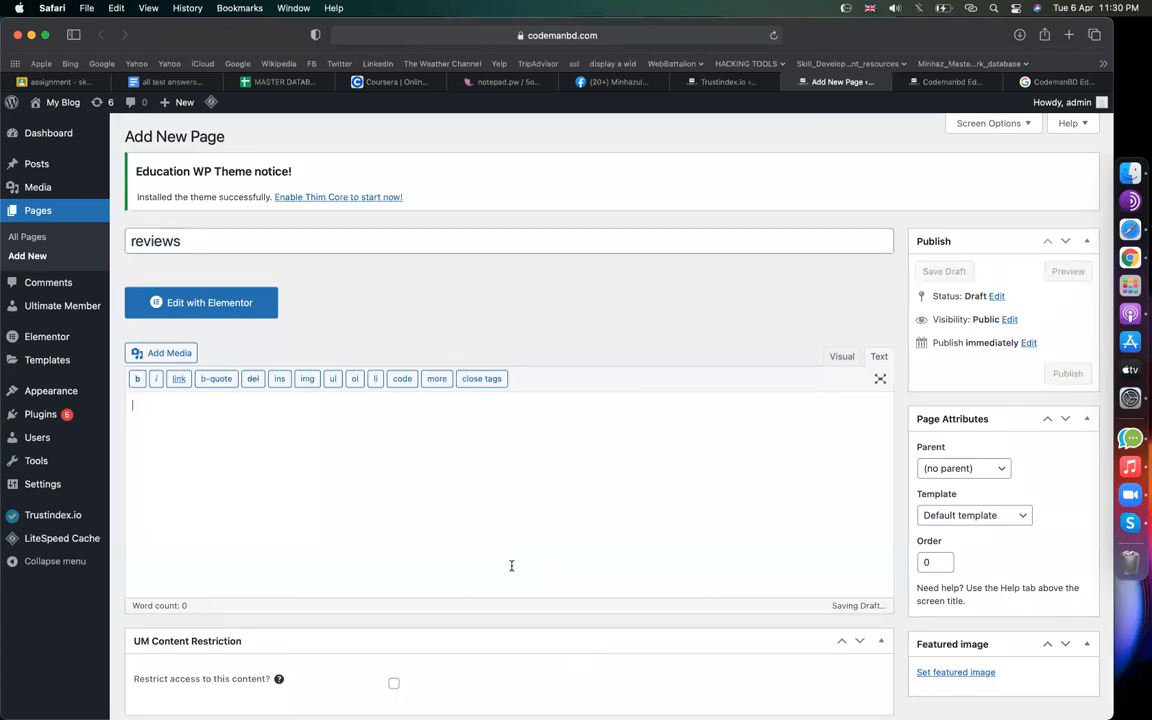
key(super+v)
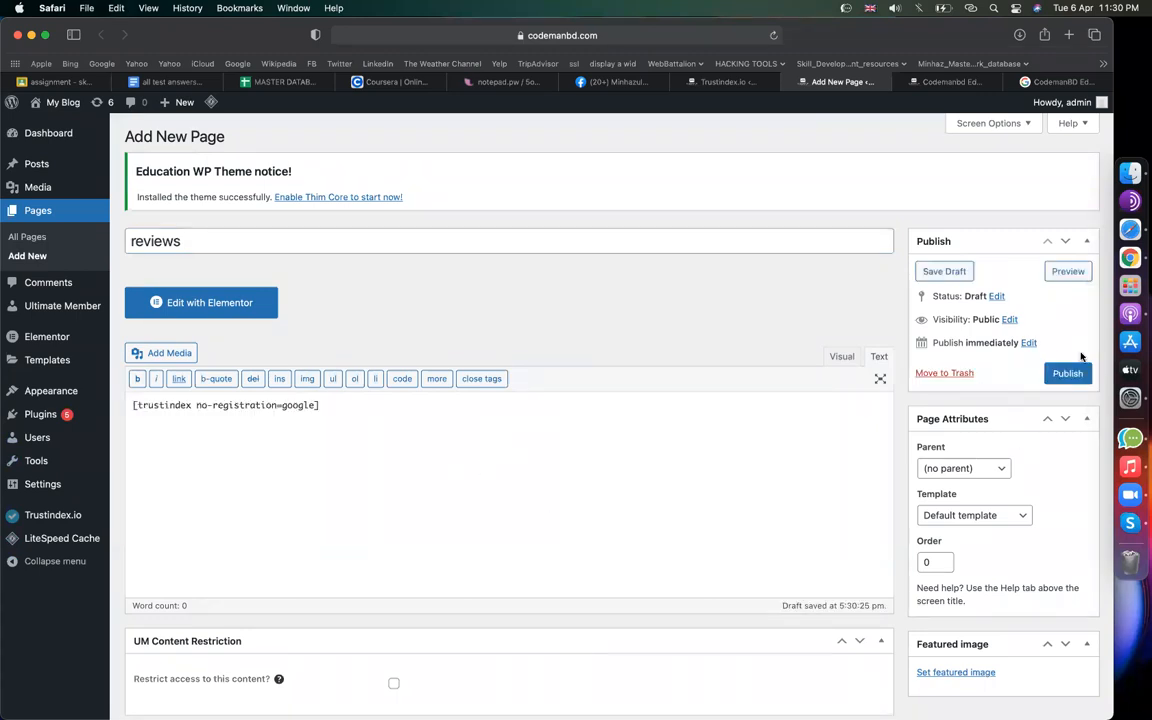
click(1067, 372)
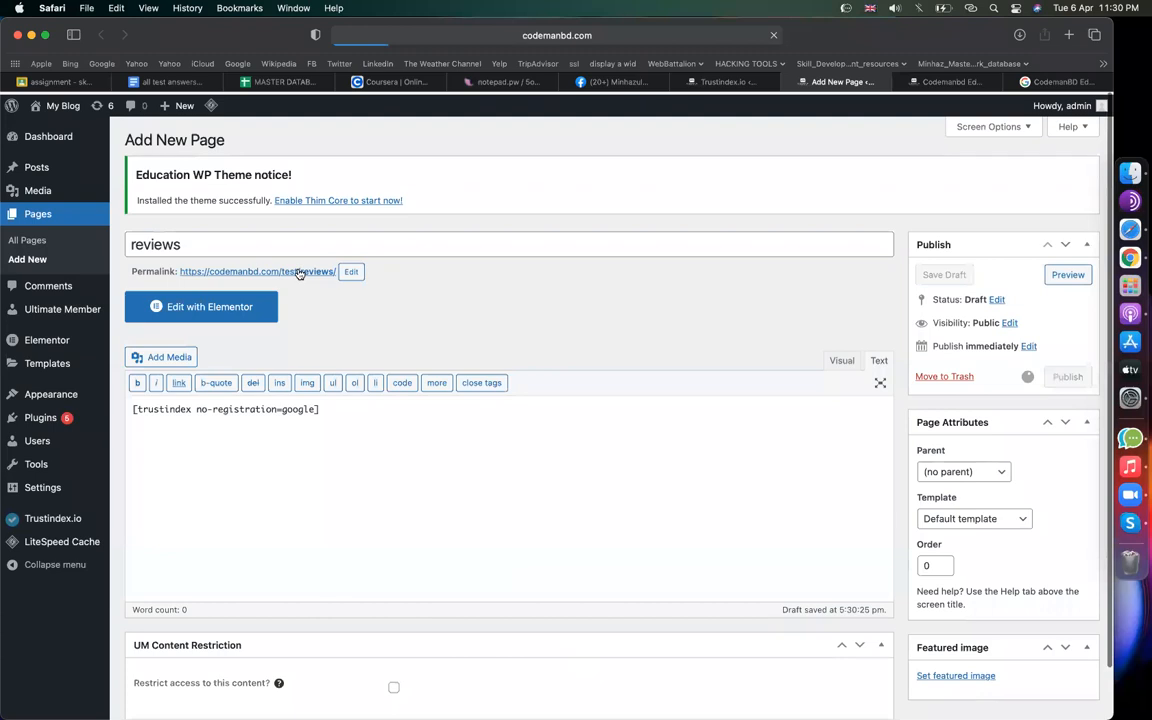
Open the reviews page from its permalink in a separate tab and look through the embedded review grid
right_click(299, 272)
click(335, 278)
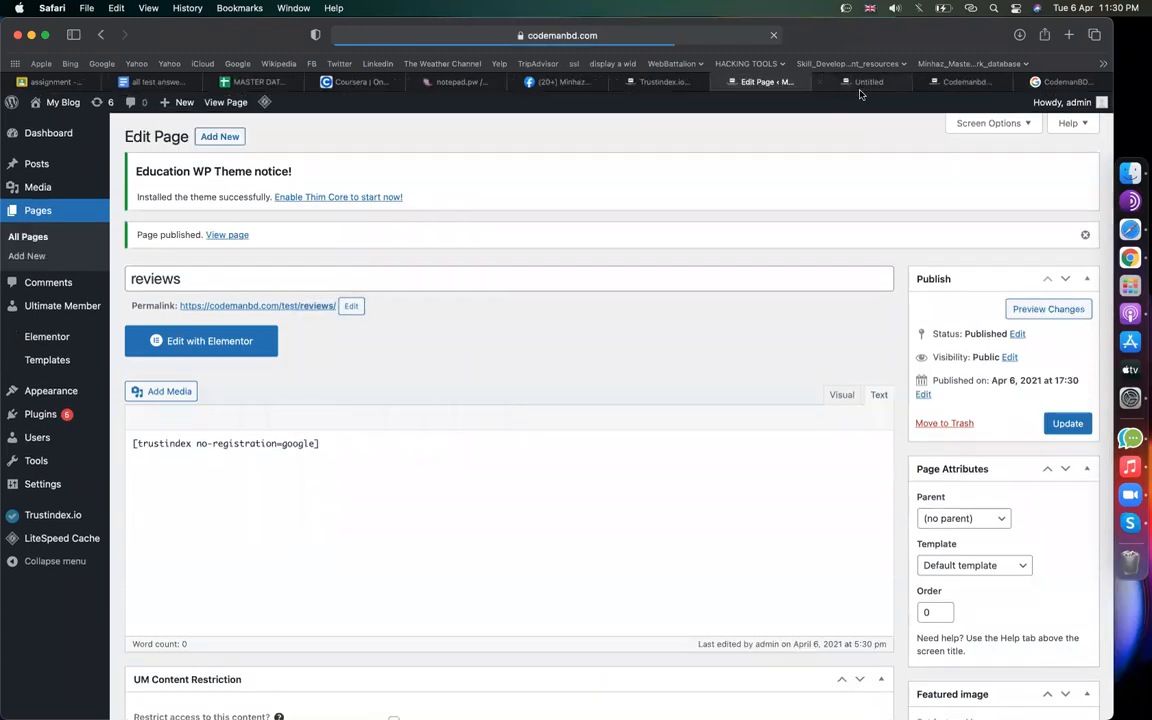
click(860, 86)
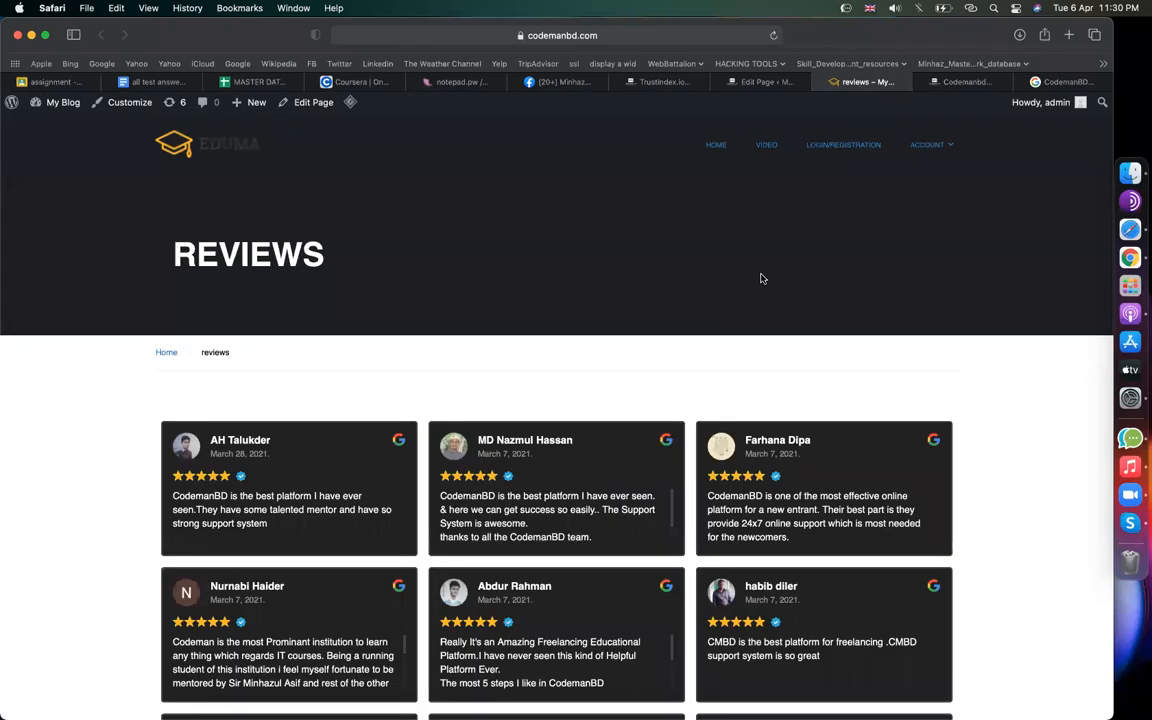
scroll(760, 279, down, 5)
scroll(760, 279, up, 3)
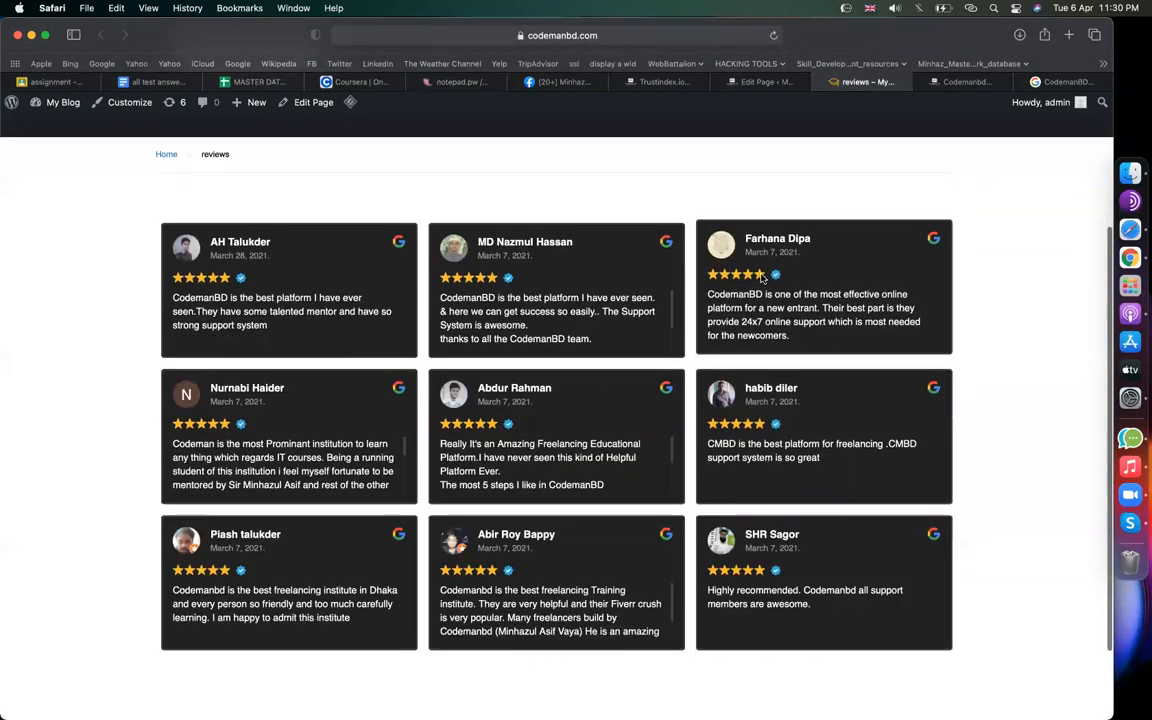